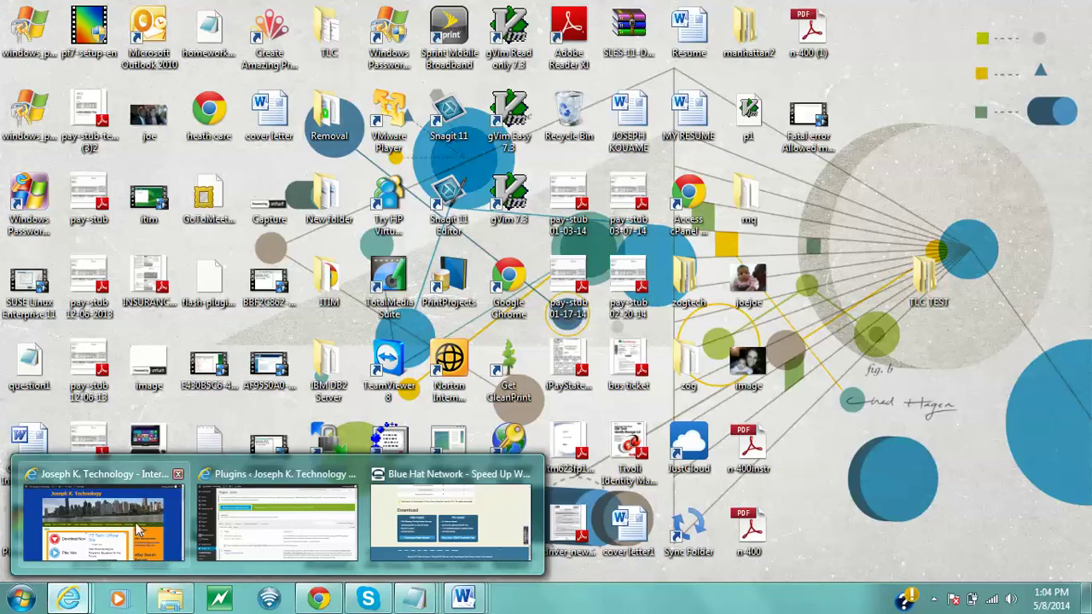
- Bring the Internet Explorer Plugins window forward and scroll to Blue Hat CDN 2.7 (update 2.8 available)
{"action": "left_click", "coordinate": [254, 519]}
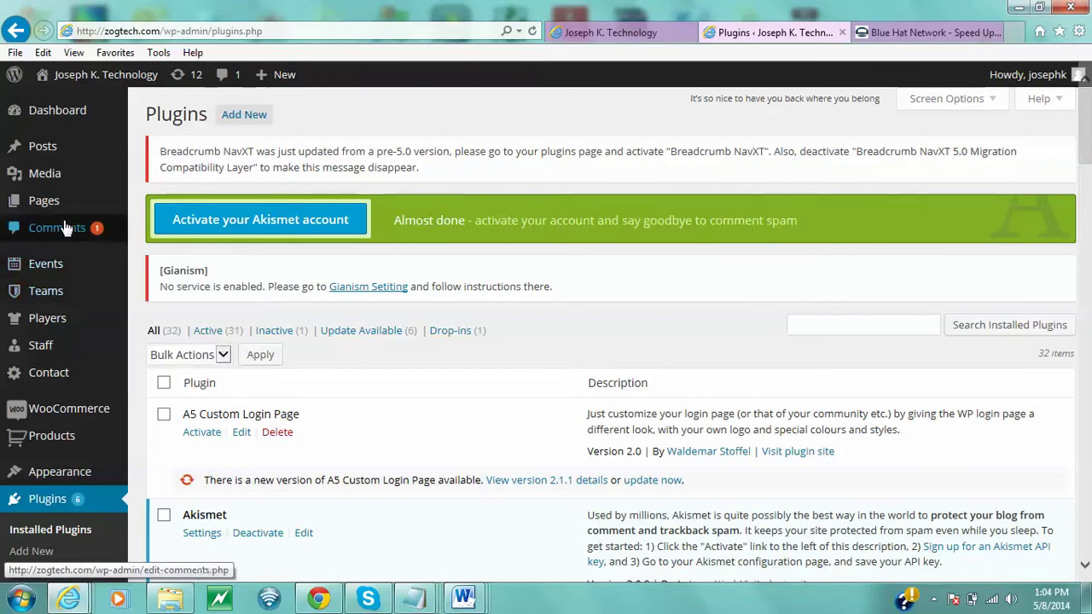
{"action": "mouse_move", "coordinate": [101, 368]}
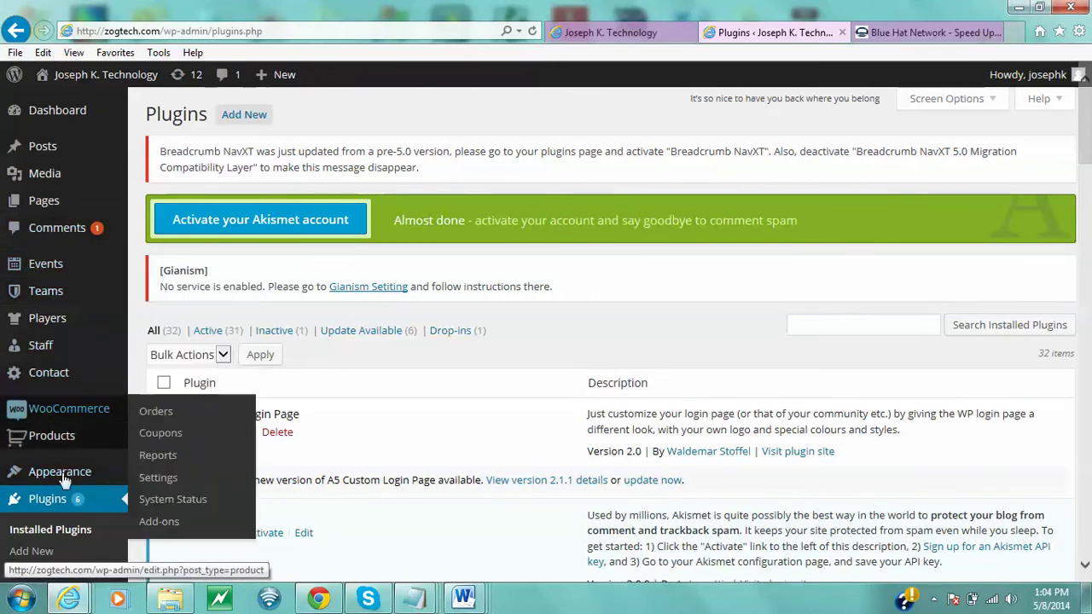
{"action": "scroll", "coordinate": [322, 424], "scroll_direction": "down", "scroll_amount": 2}
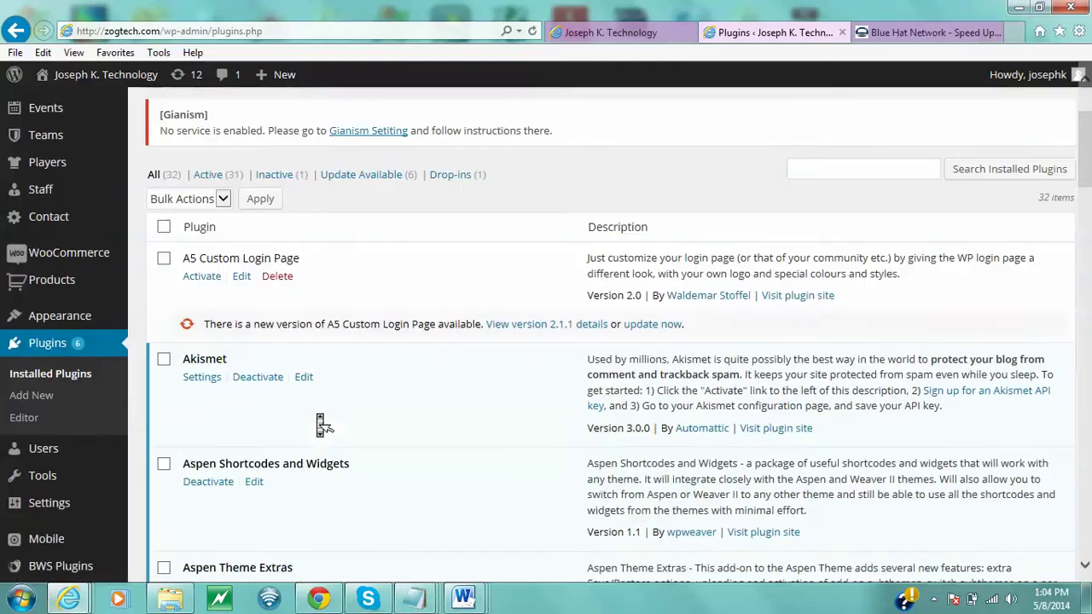
{"action": "scroll", "coordinate": [322, 424], "scroll_direction": "down", "scroll_amount": 3}
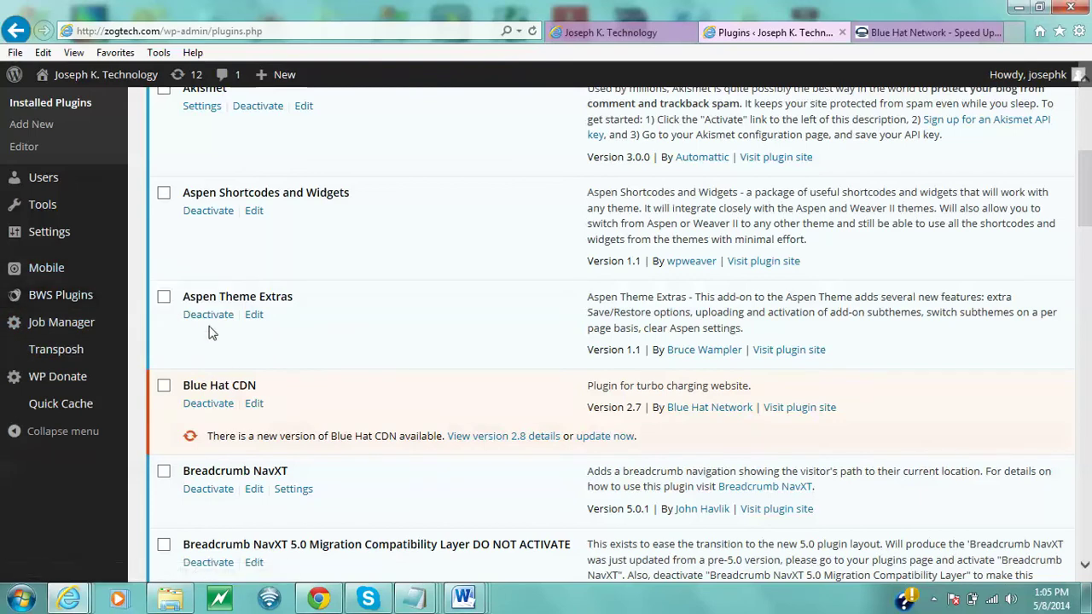
- Open Settings > Blue Hat Turbo and view its Control Panel of 3,959 indexed static media files
{"action": "mouse_move", "coordinate": [30, 220]}
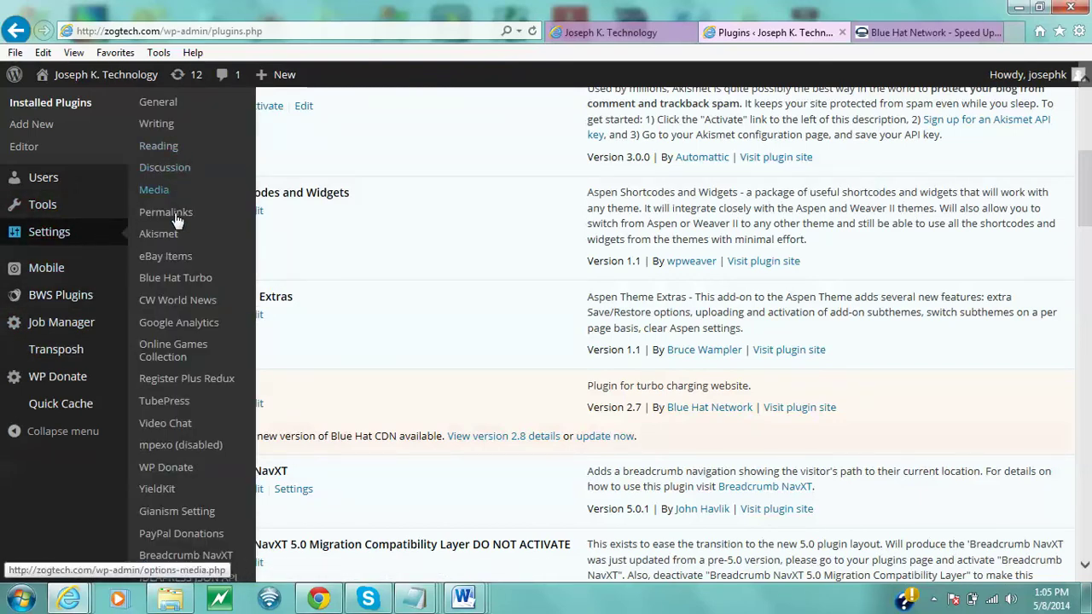
{"action": "left_click", "coordinate": [185, 283]}
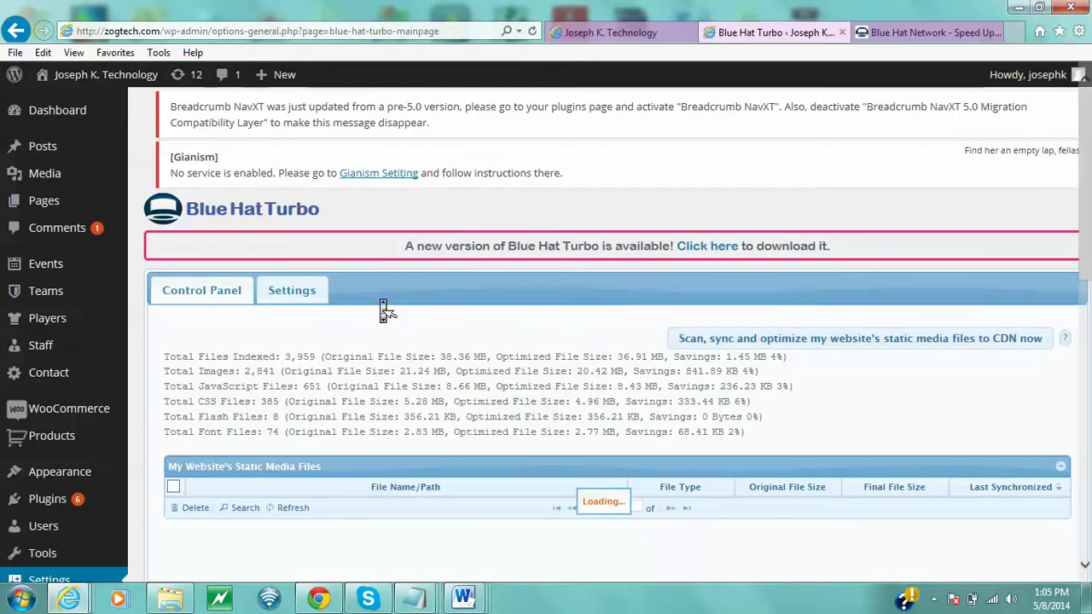
{"action": "scroll", "coordinate": [741, 354], "scroll_direction": "down", "scroll_amount": 3}
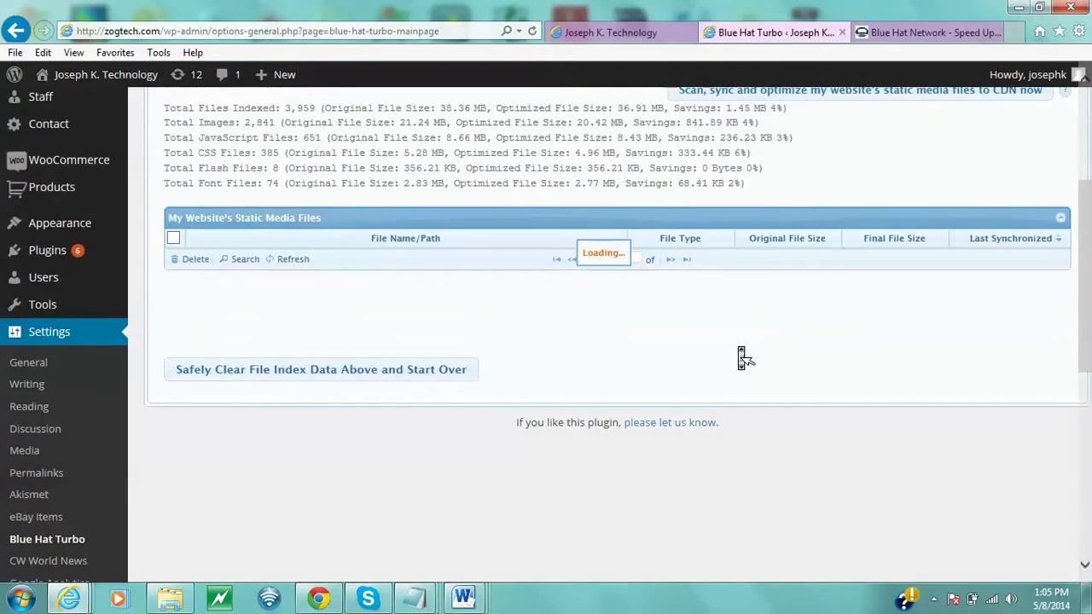
{"action": "scroll", "coordinate": [741, 355], "scroll_direction": "up", "scroll_amount": 3}
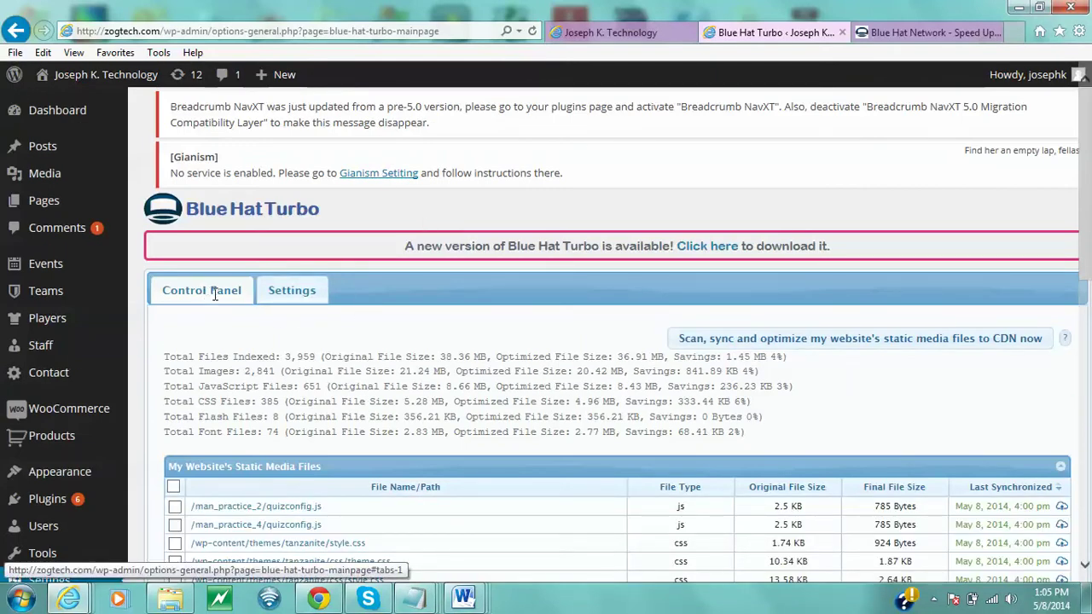
{"action": "left_click", "coordinate": [303, 298]}
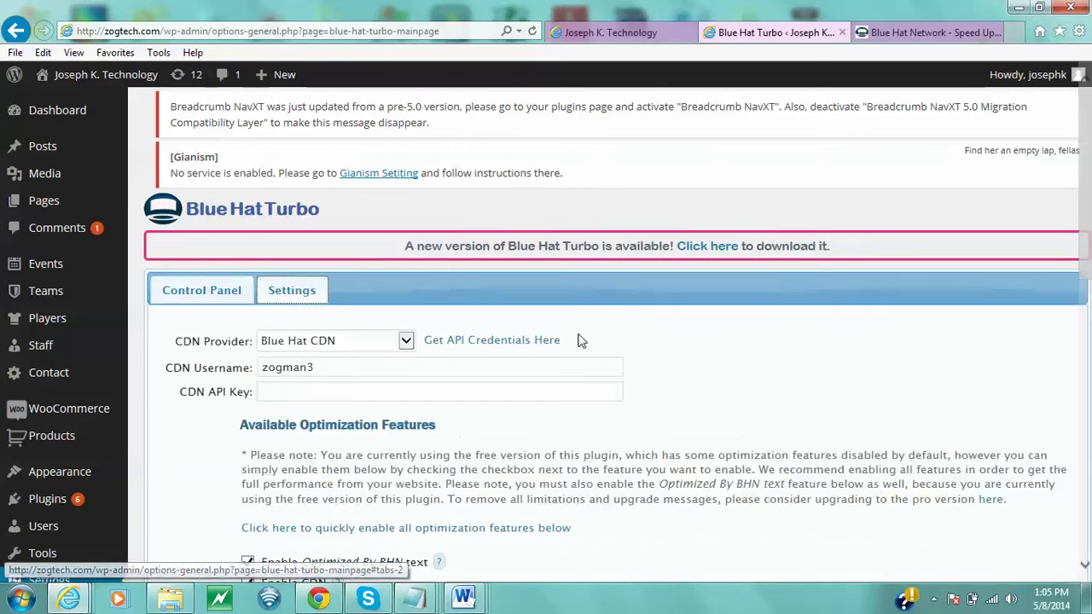
{"action": "scroll", "coordinate": [779, 359], "scroll_direction": "down", "scroll_amount": 3}
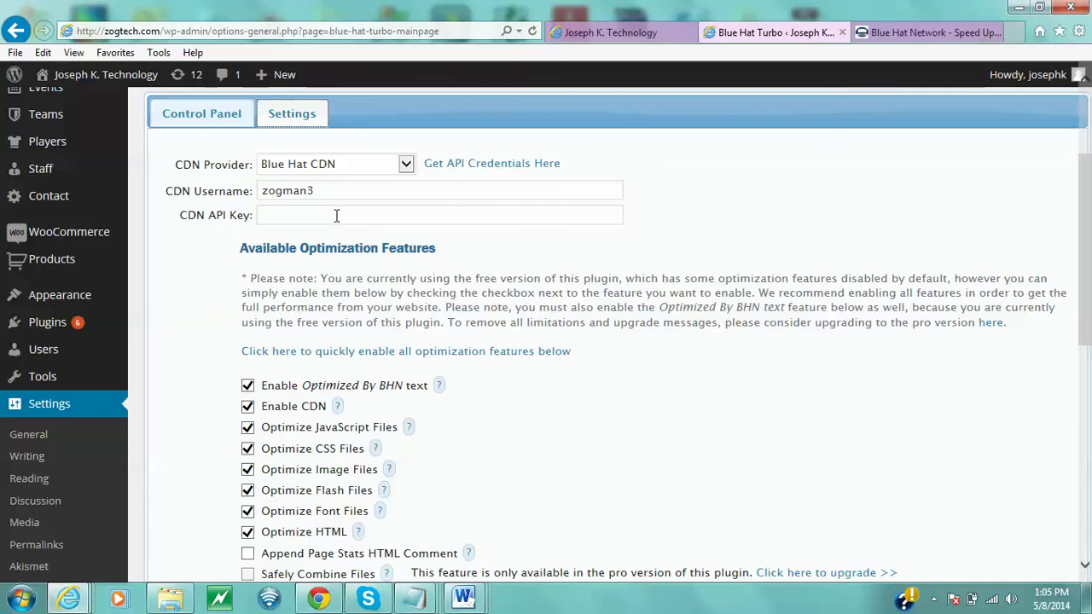
{"action": "scroll", "coordinate": [509, 427], "scroll_direction": "down", "scroll_amount": 3}
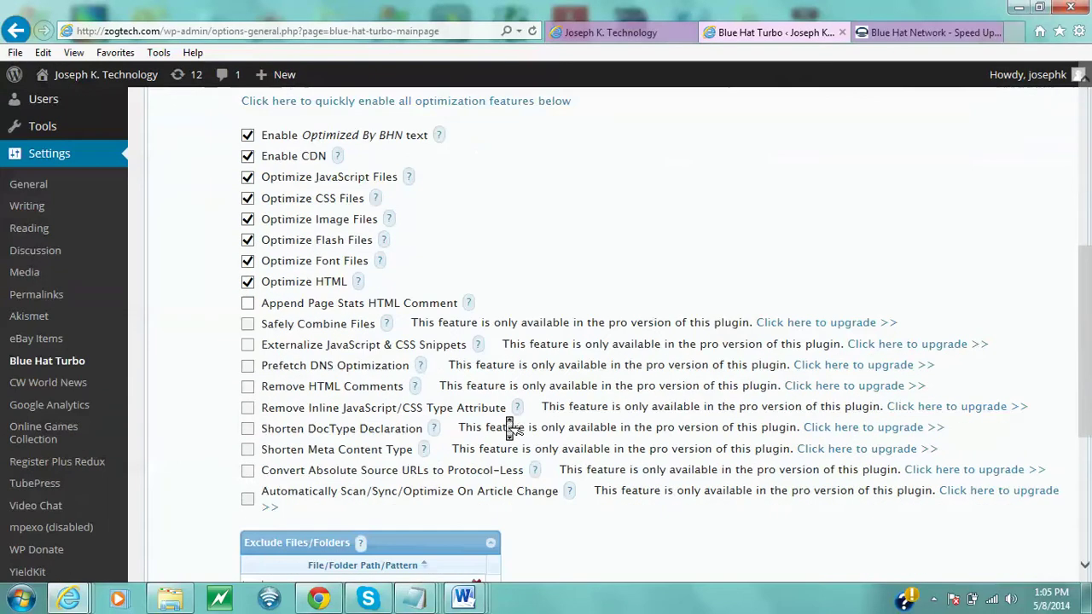
{"action": "scroll", "coordinate": [509, 427], "scroll_direction": "up", "scroll_amount": 3}
{"action": "scroll", "coordinate": [510, 426], "scroll_direction": "down", "scroll_amount": 2}
{"action": "scroll", "coordinate": [510, 426], "scroll_direction": "down", "scroll_amount": 5}
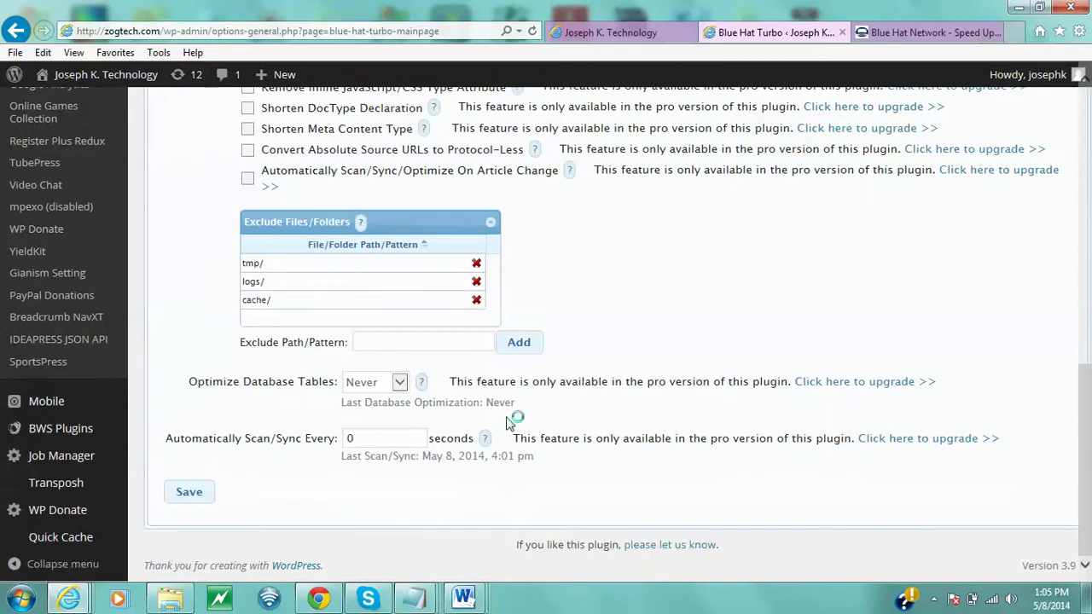
{"action": "scroll", "coordinate": [481, 410], "scroll_direction": "up", "scroll_amount": 10}
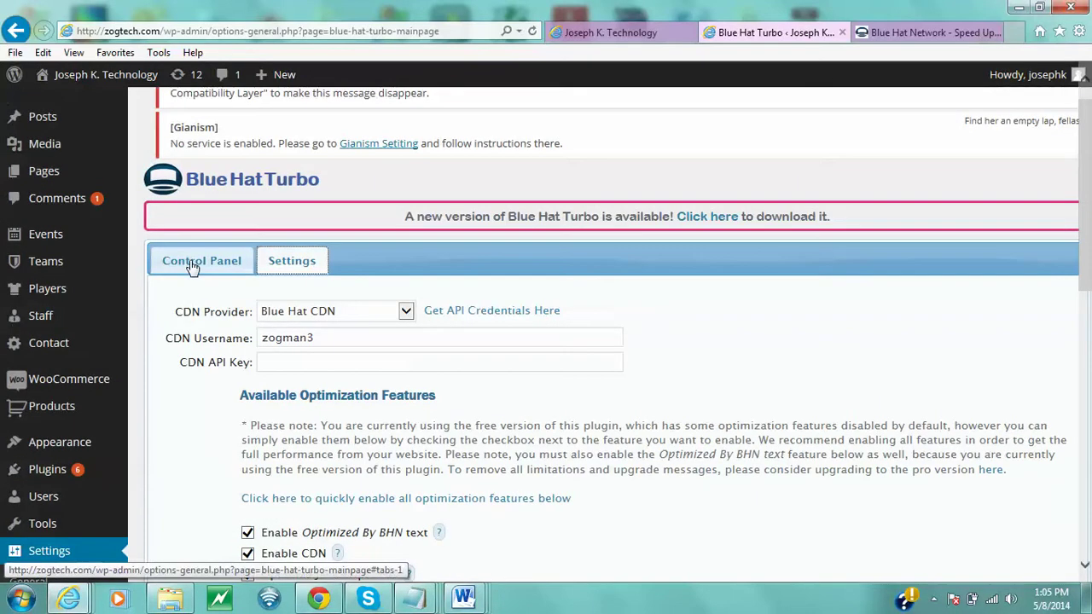
- Return to the Blue Hat Turbo Control Panel and browse the static media files table with original and final sizes
{"action": "left_click", "coordinate": [194, 268]}
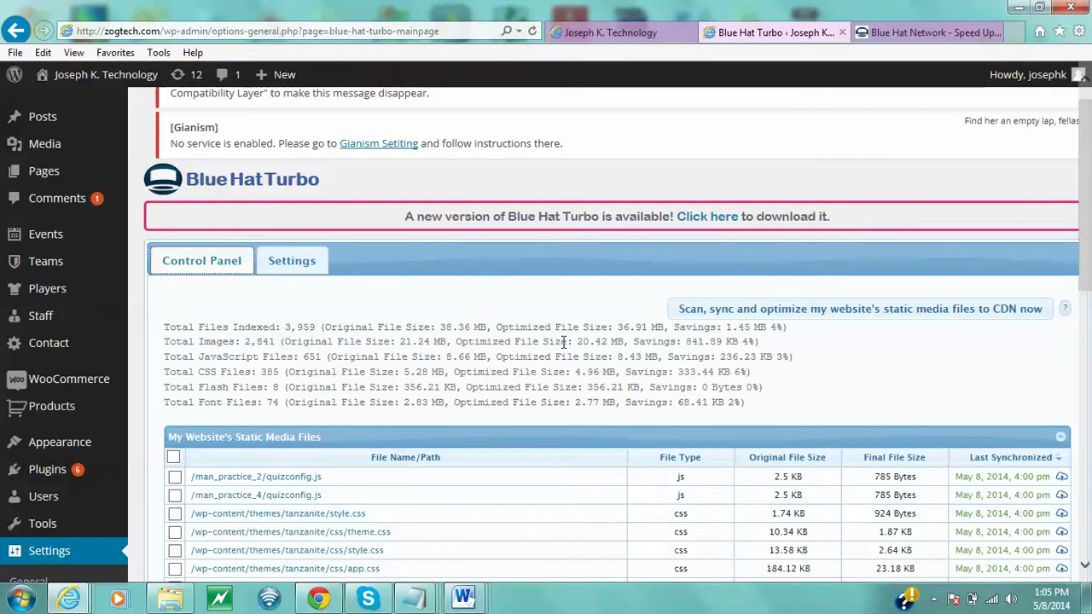
{"action": "scroll", "coordinate": [566, 351], "scroll_direction": "down", "scroll_amount": 2}
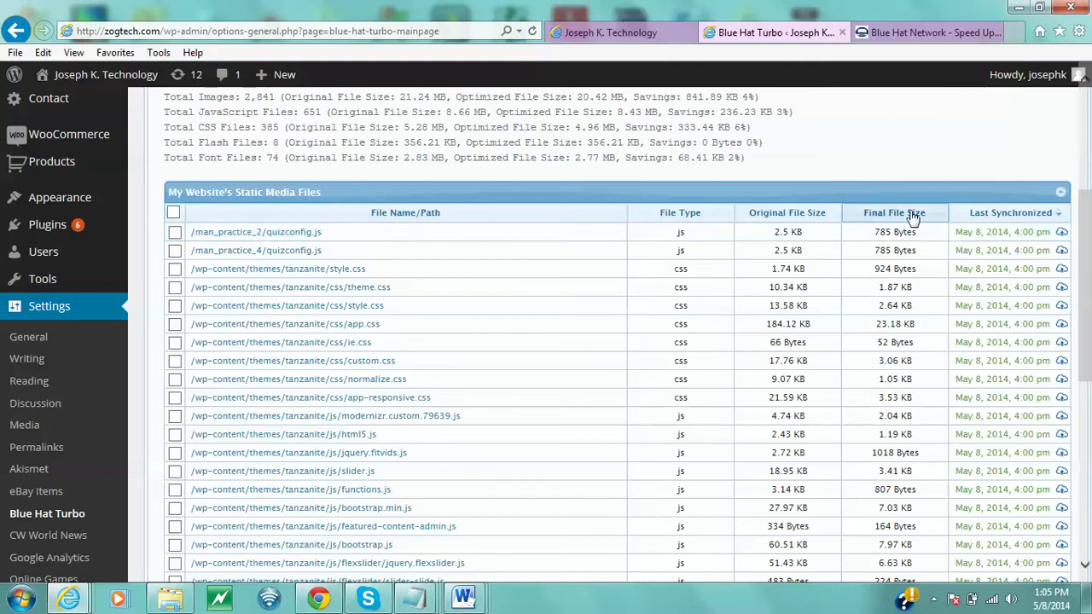
{"action": "scroll", "coordinate": [573, 189], "scroll_direction": "up", "scroll_amount": 1}
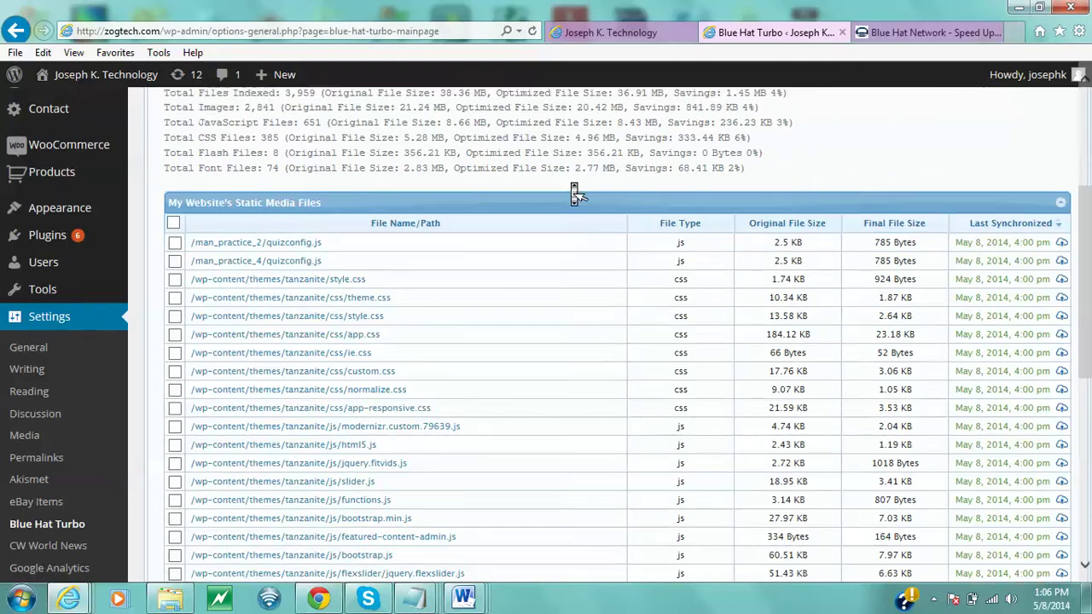
{"action": "scroll", "coordinate": [576, 195], "scroll_direction": "up", "scroll_amount": 3}
{"action": "scroll", "coordinate": [586, 184], "scroll_direction": "up", "scroll_amount": 1}
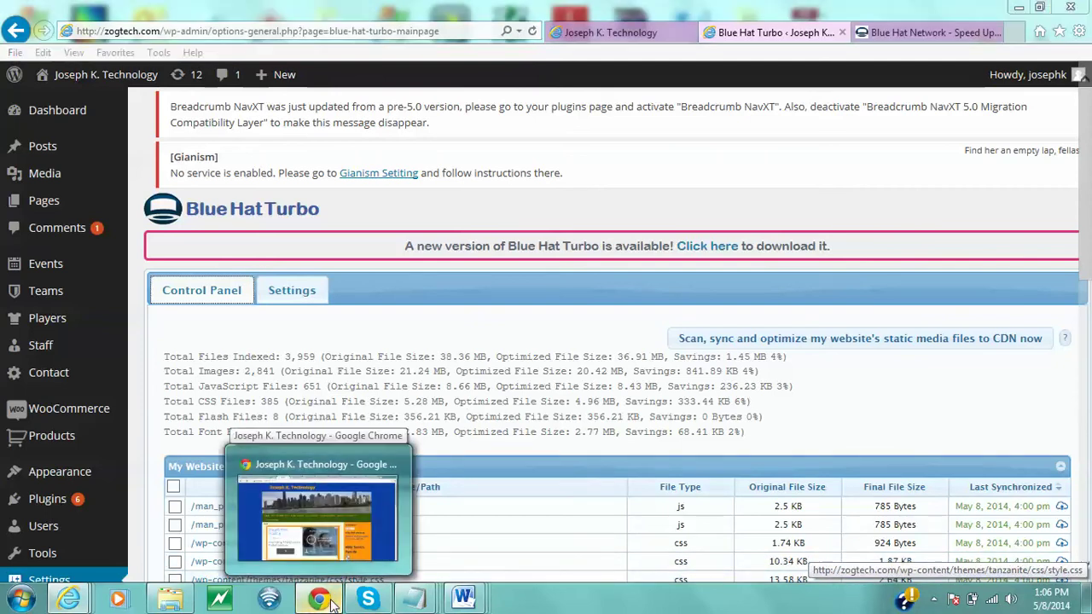
- In Chrome, remove ?disable_cdn=1 from the zogtech.com address and reload the site
{"action": "left_click", "coordinate": [307, 494]}
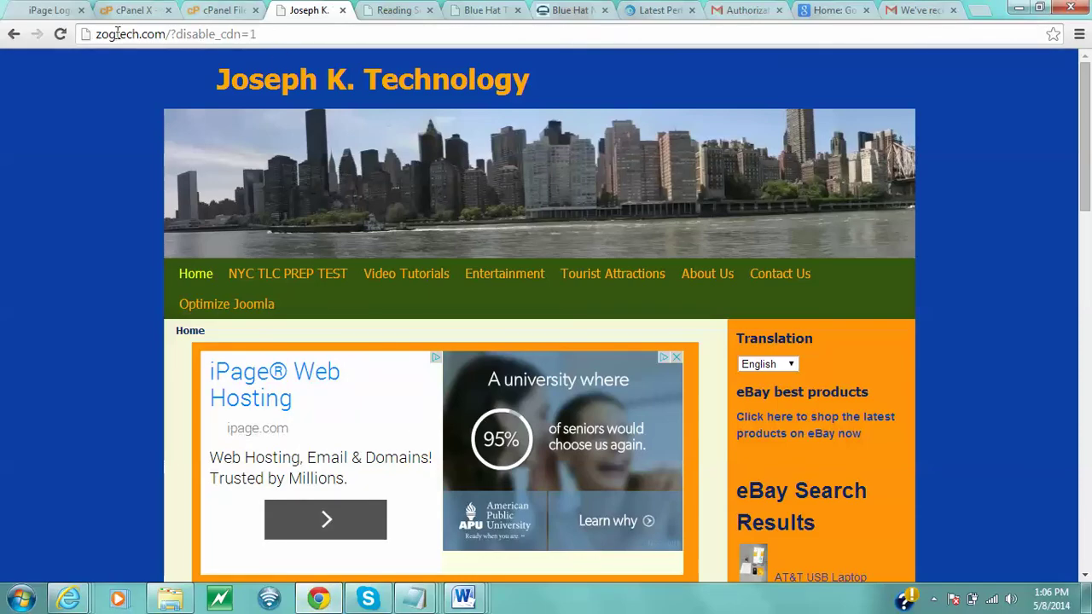
{"action": "left_click_drag", "start_coordinate": [169, 34], "coordinate": [434, 79]}
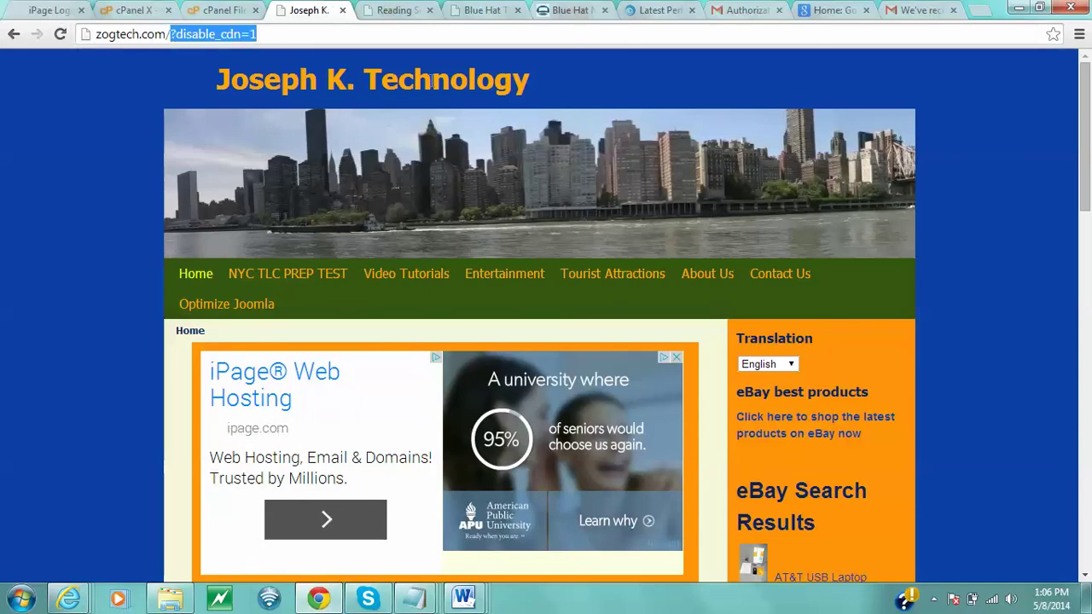
{"action": "key", "text": "BackSpace"}
{"action": "key", "text": "Return"}
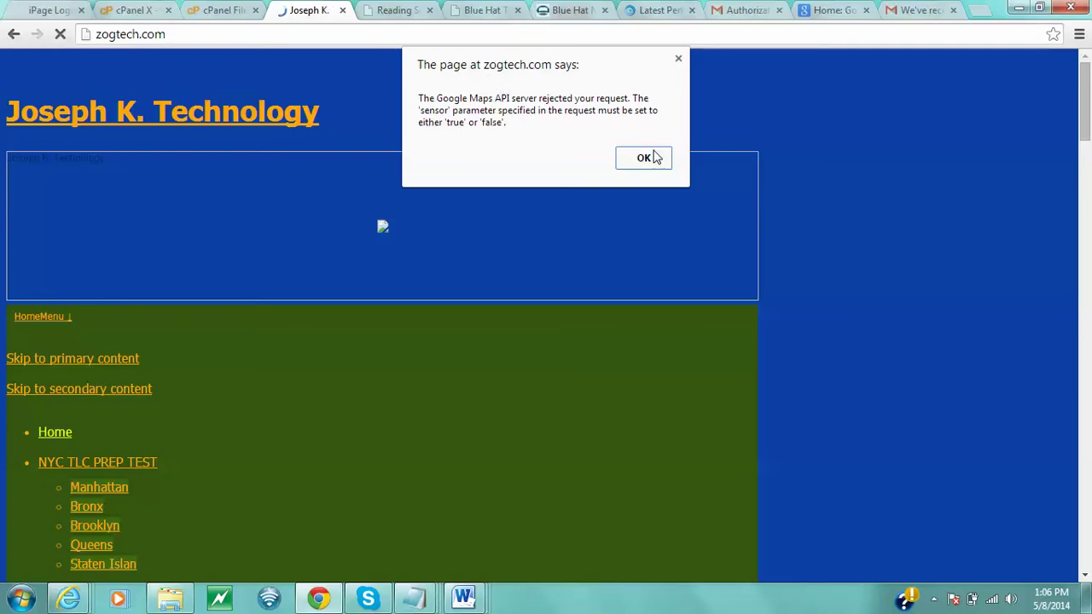
{"action": "left_click", "coordinate": [648, 160]}
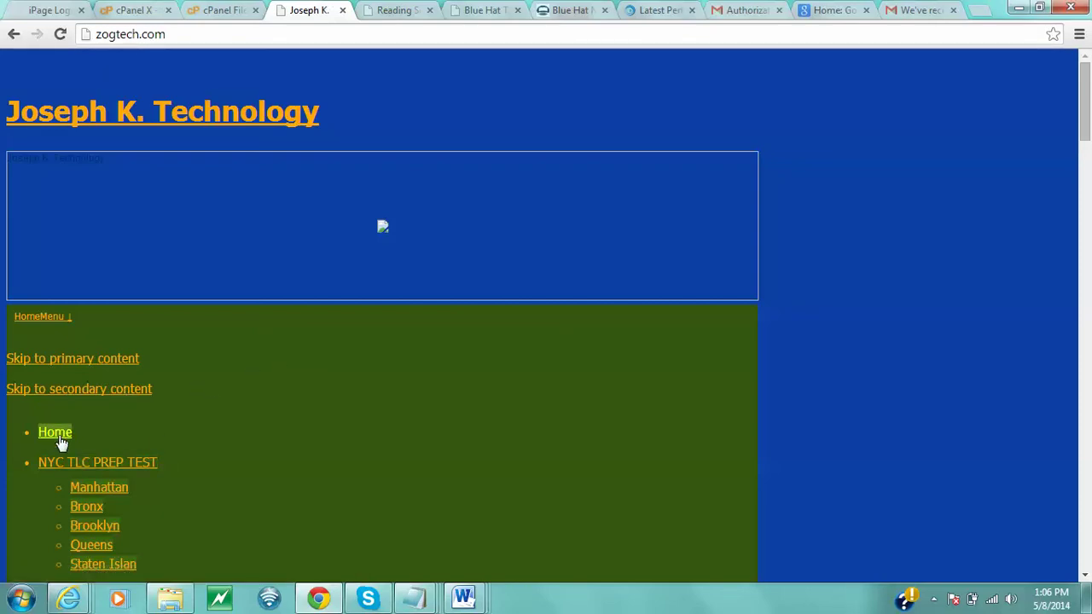
{"action": "left_click", "coordinate": [60, 437]}
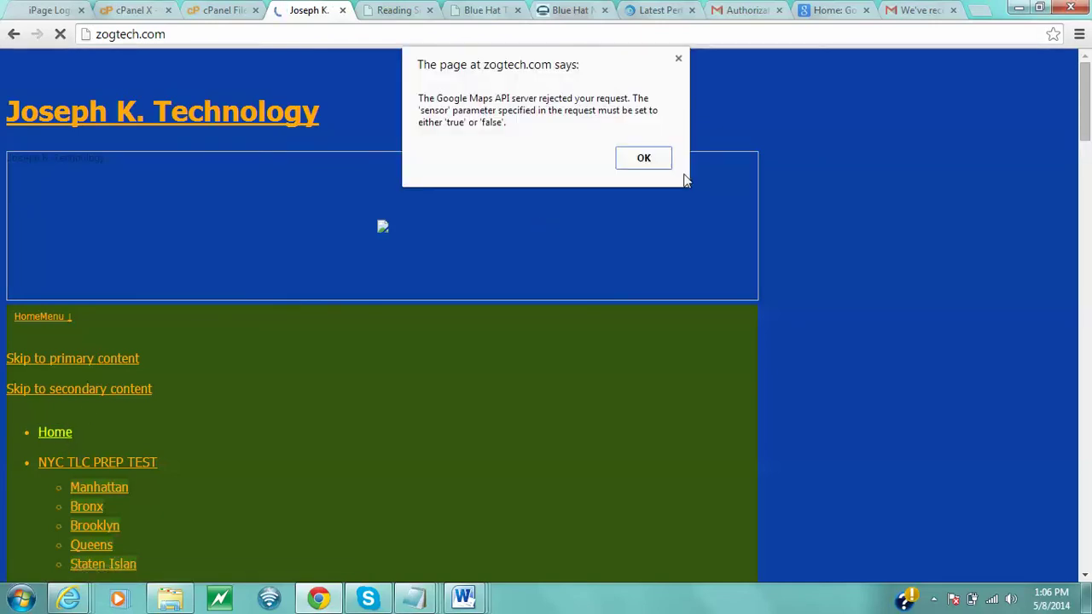
{"action": "left_click", "coordinate": [645, 157]}
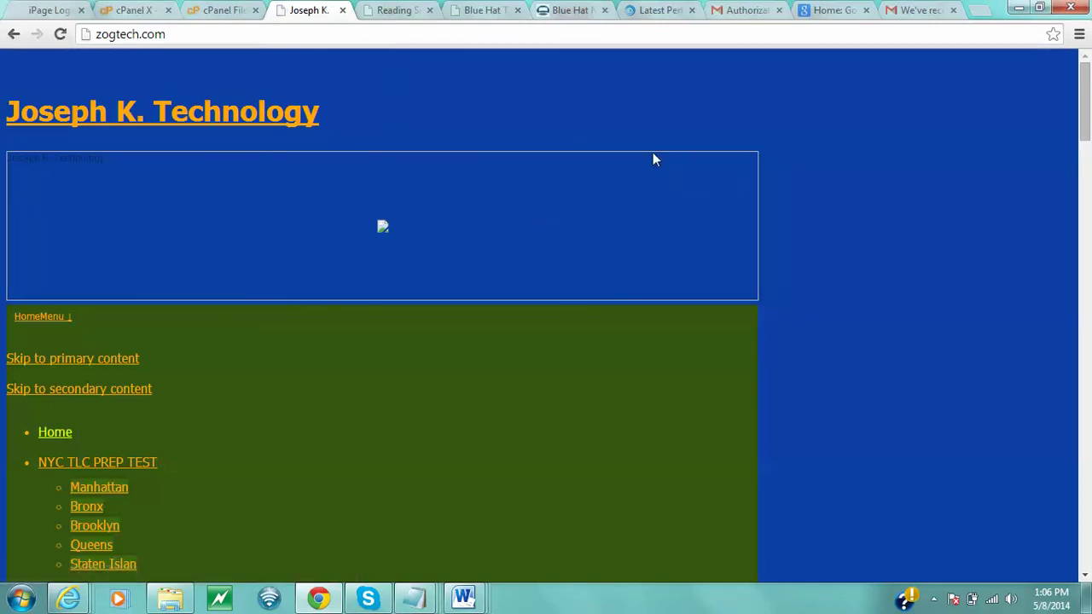
{"action": "scroll", "coordinate": [653, 160], "scroll_direction": "down", "scroll_amount": 10}
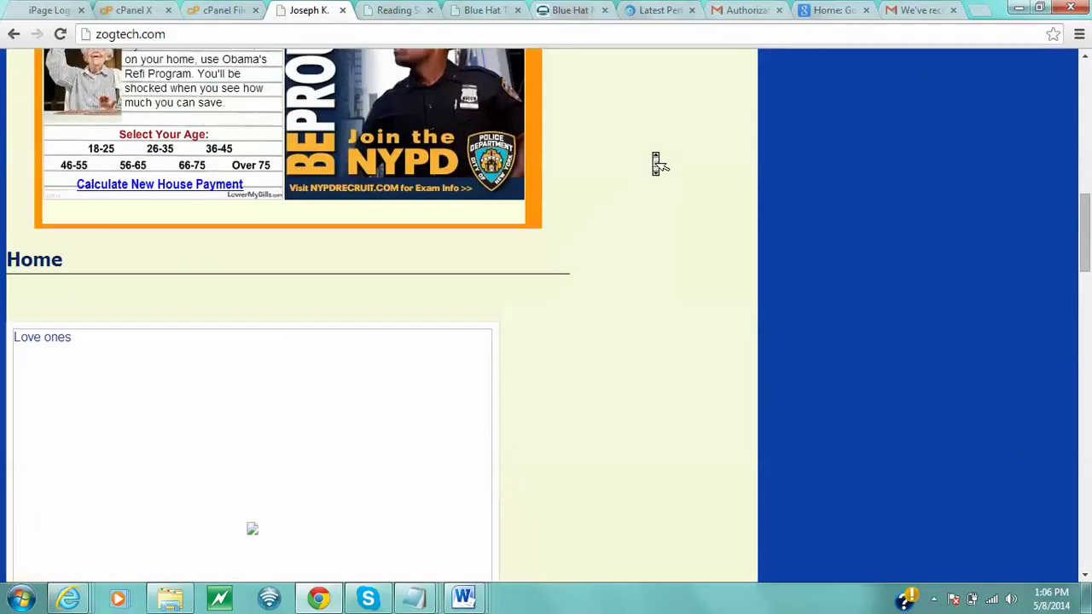
{"action": "scroll", "coordinate": [653, 159], "scroll_direction": "up", "scroll_amount": 5}
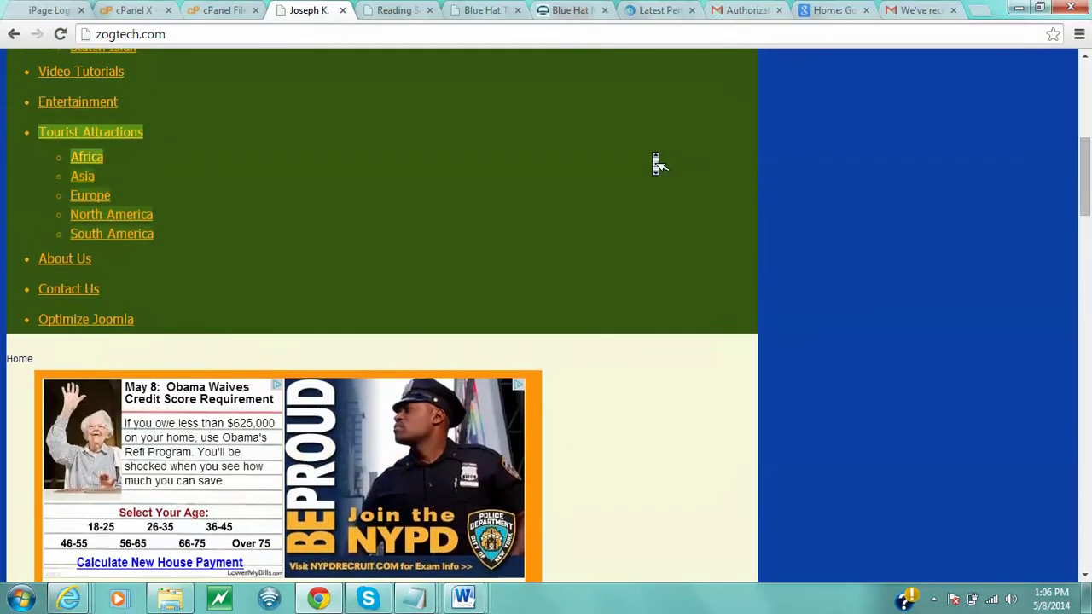
- Open the Contact Us page, dismiss the Google Maps alert, and scroll through its unstyled contact form
{"action": "left_click", "coordinate": [65, 320]}
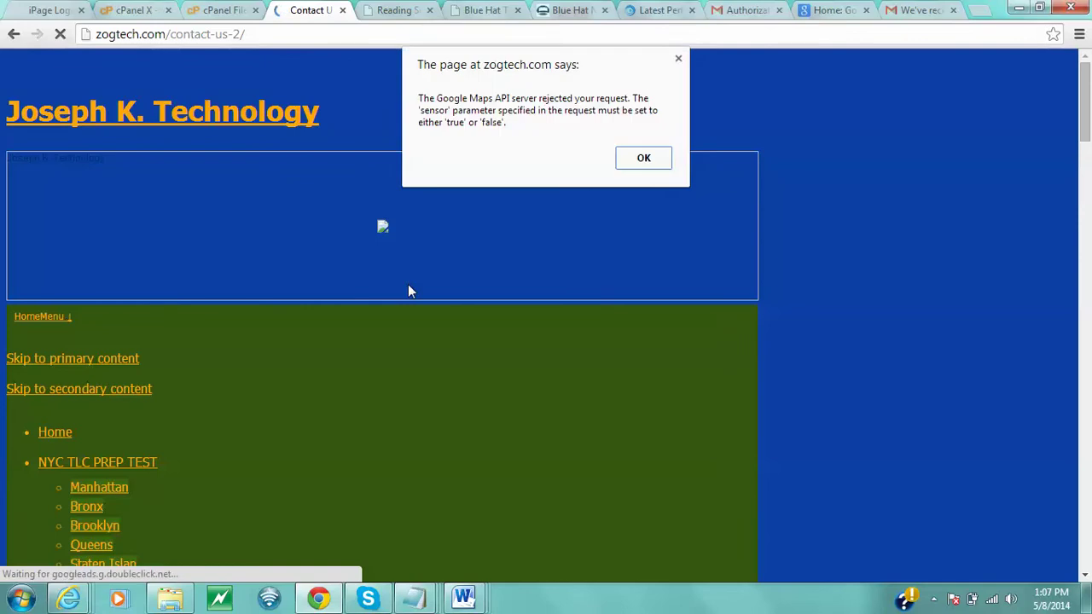
{"action": "left_click", "coordinate": [643, 158]}
{"action": "scroll", "coordinate": [719, 276], "scroll_direction": "down", "scroll_amount": 15}
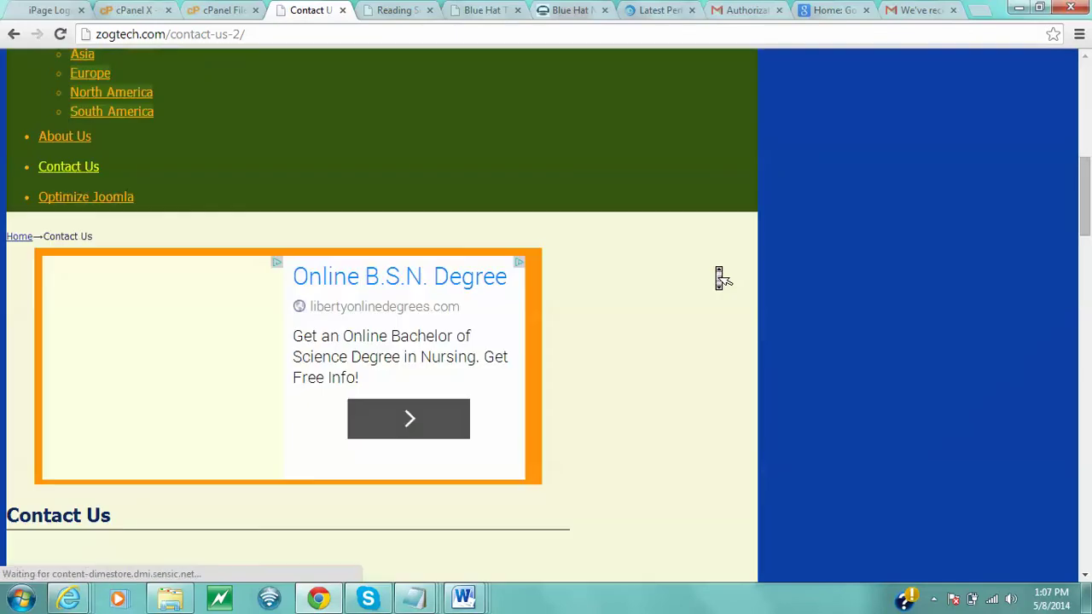
{"action": "scroll", "coordinate": [719, 276], "scroll_direction": "up", "scroll_amount": 10}
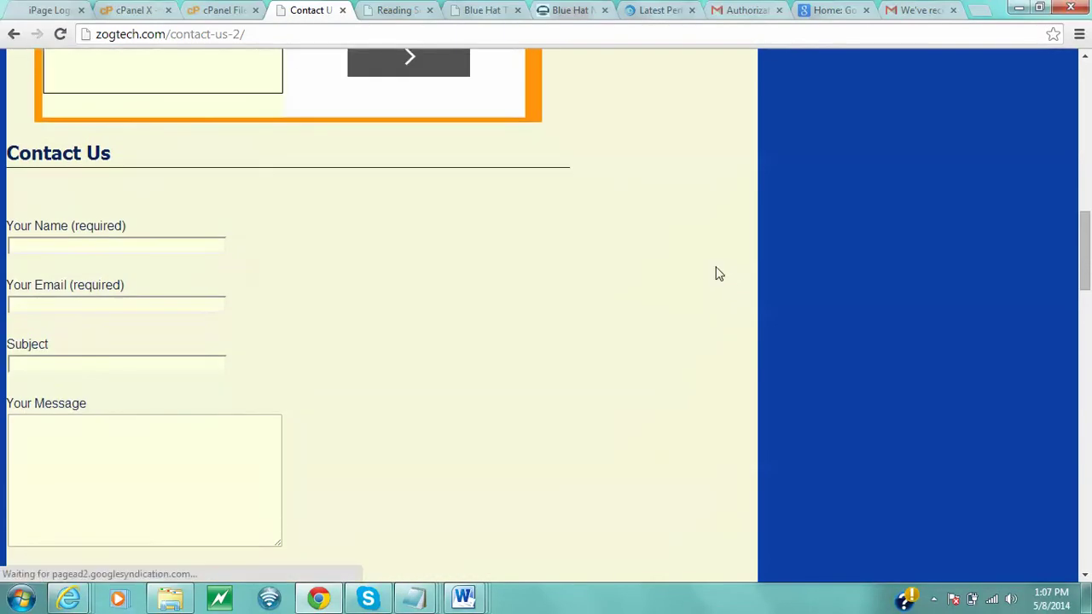
{"action": "scroll", "coordinate": [720, 275], "scroll_direction": "up", "scroll_amount": 1}
{"action": "scroll", "coordinate": [721, 278], "scroll_direction": "down", "scroll_amount": 2}
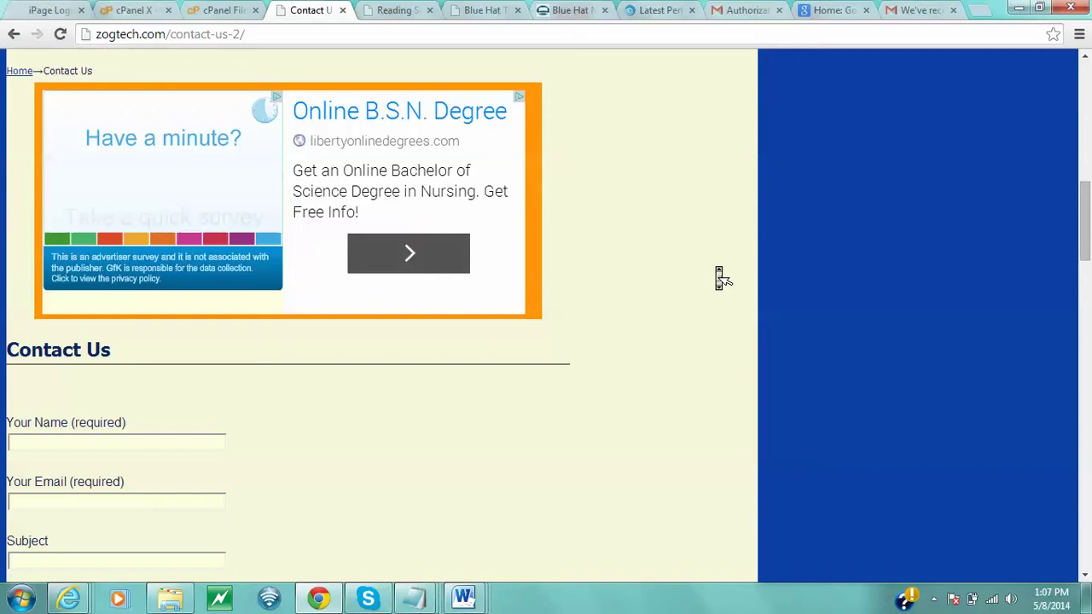
{"action": "scroll", "coordinate": [449, 365], "scroll_direction": "down", "scroll_amount": 8}
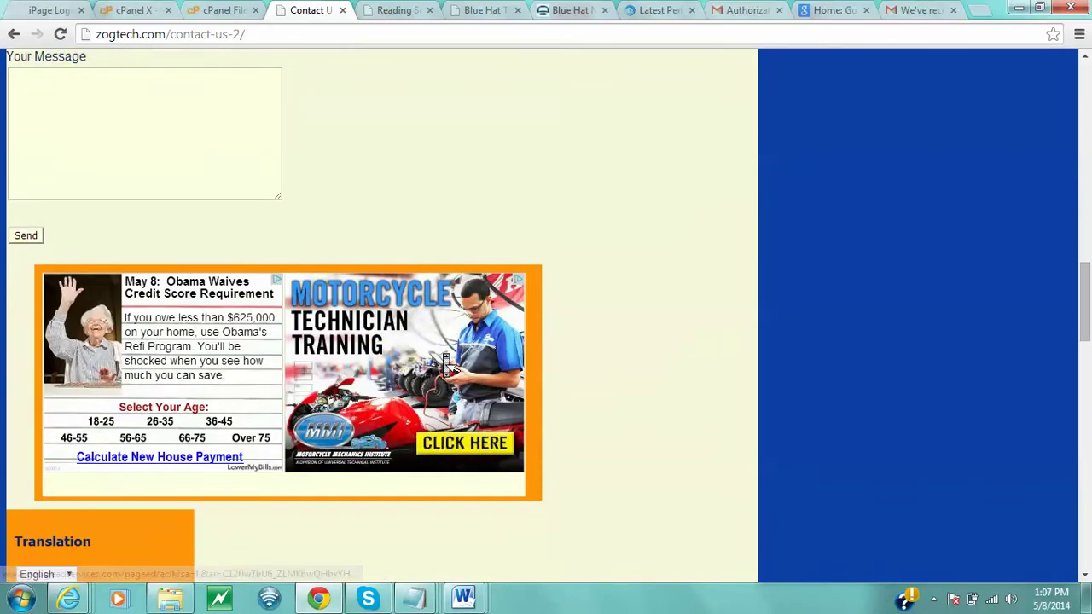
{"action": "scroll", "coordinate": [450, 365], "scroll_direction": "up", "scroll_amount": 10}
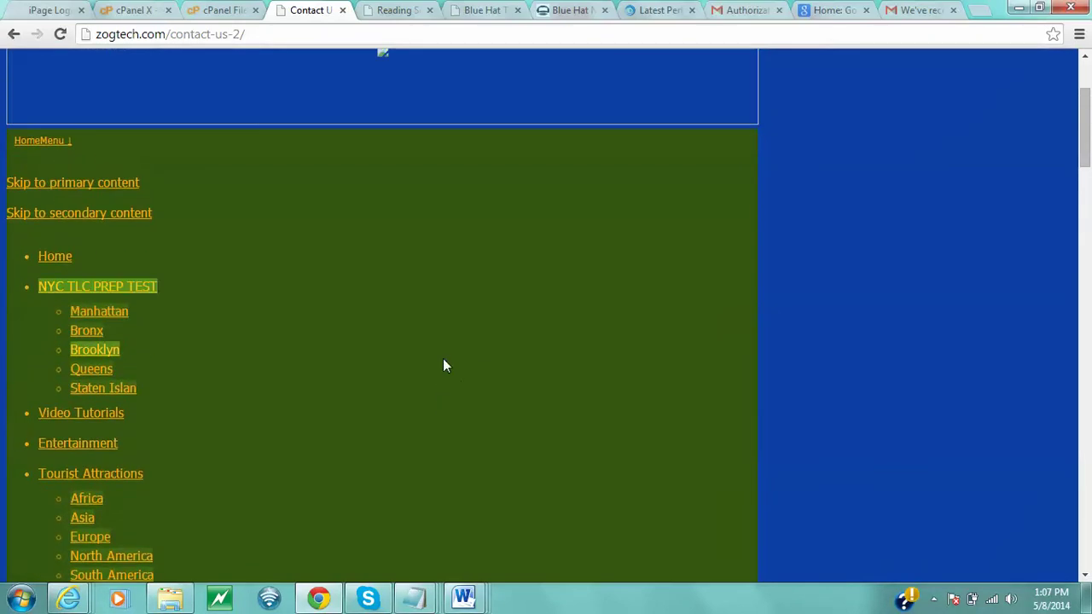
- Return to the Home page, dismiss the Google Maps alert, and scroll through the still-unstyled layout
{"action": "left_click", "coordinate": [60, 259]}
{"action": "scroll", "coordinate": [461, 216], "scroll_direction": "down", "scroll_amount": 4}
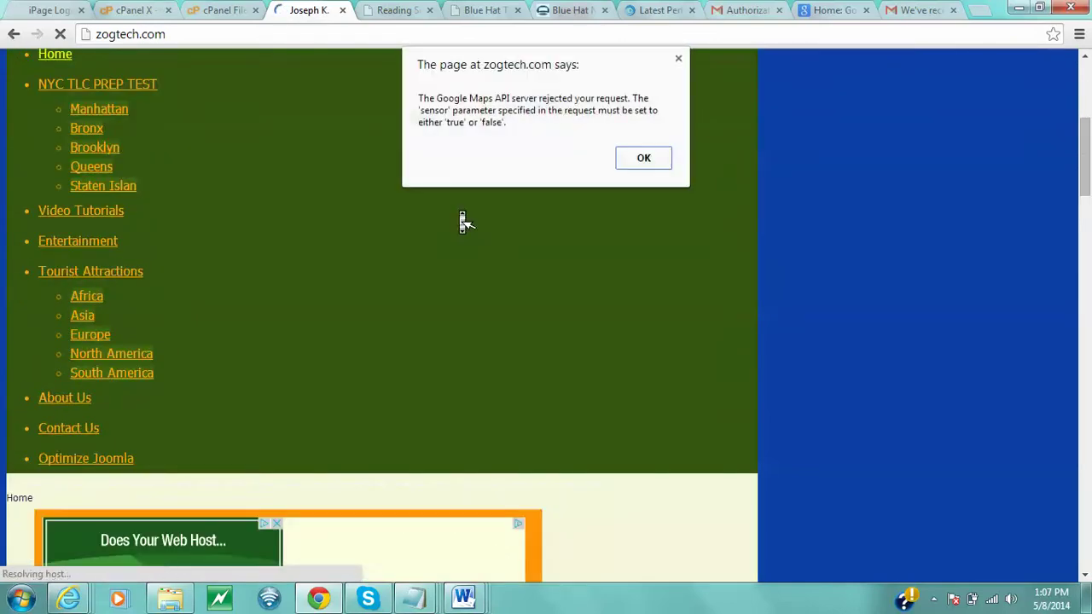
{"action": "left_click", "coordinate": [643, 158]}
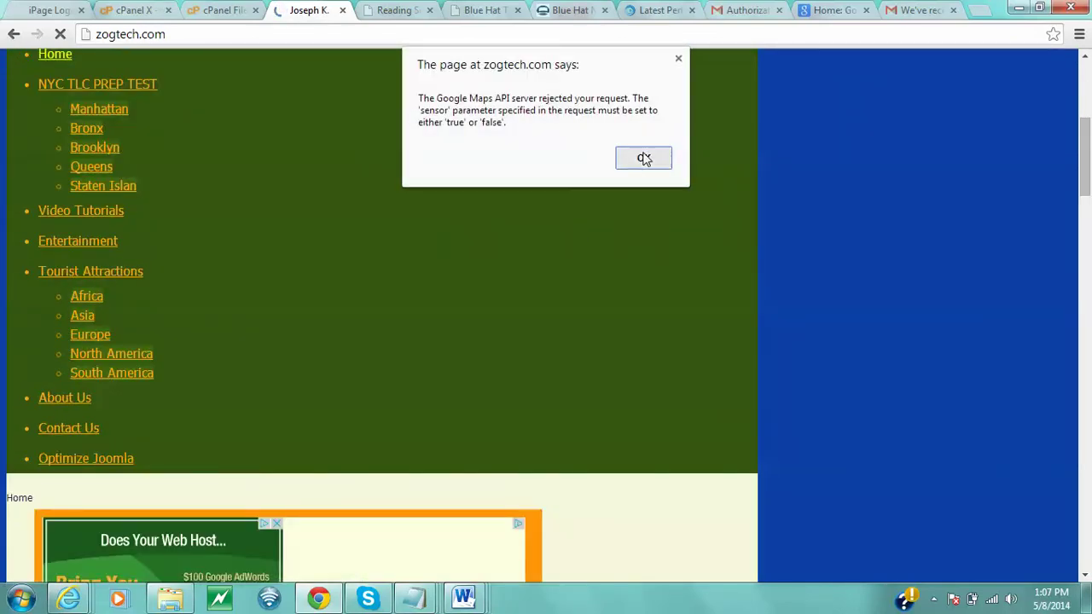
{"action": "scroll", "coordinate": [796, 189], "scroll_direction": "down", "scroll_amount": 4}
{"action": "scroll", "coordinate": [796, 196], "scroll_direction": "down", "scroll_amount": 5}
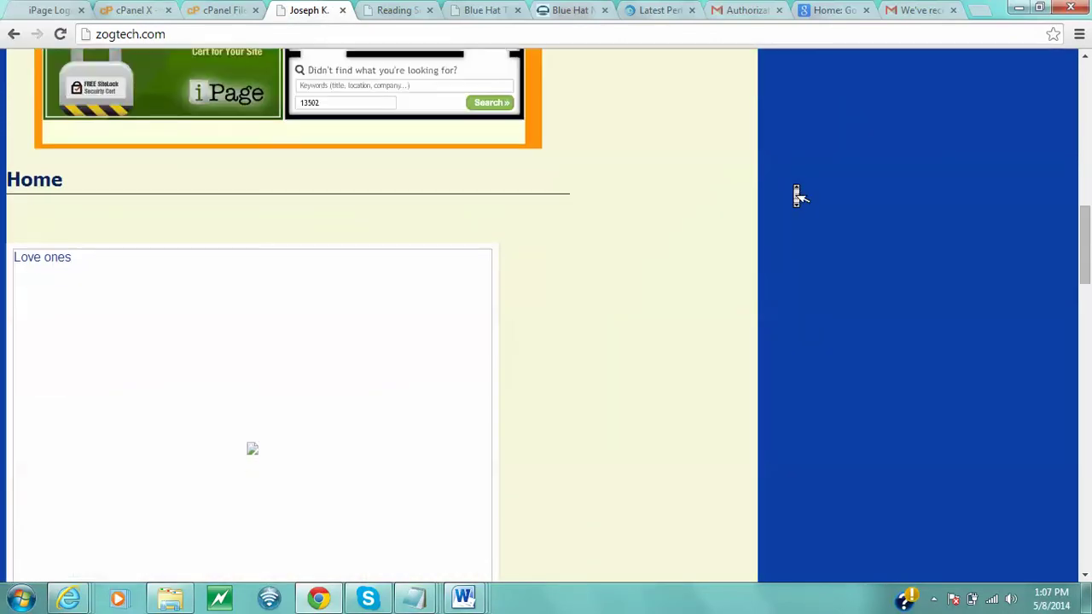
{"action": "scroll", "coordinate": [793, 191], "scroll_direction": "up", "scroll_amount": 2}
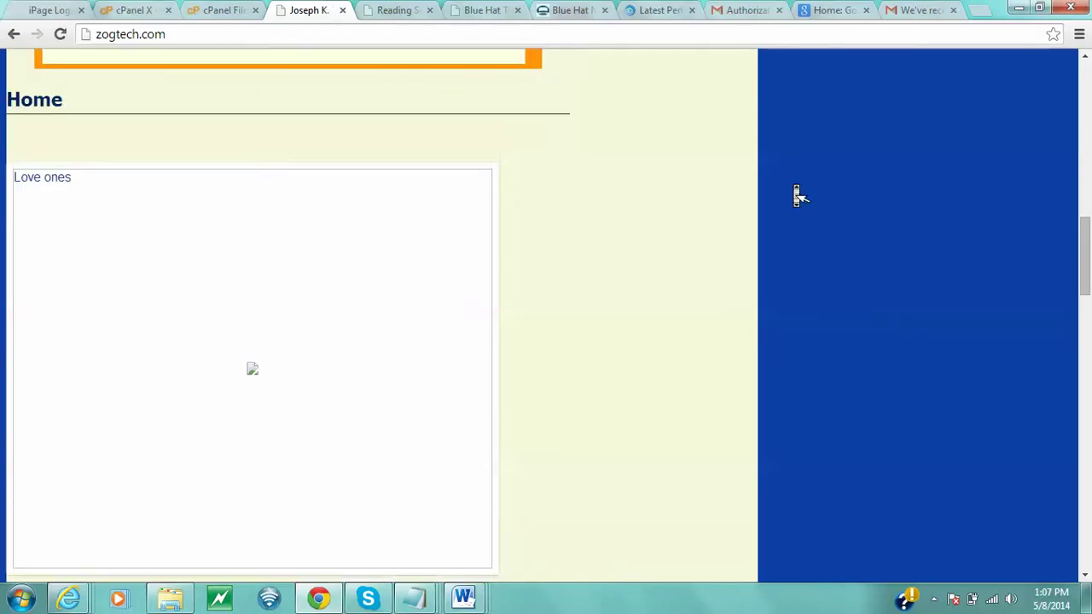
{"action": "scroll", "coordinate": [795, 189], "scroll_direction": "up", "scroll_amount": 10}
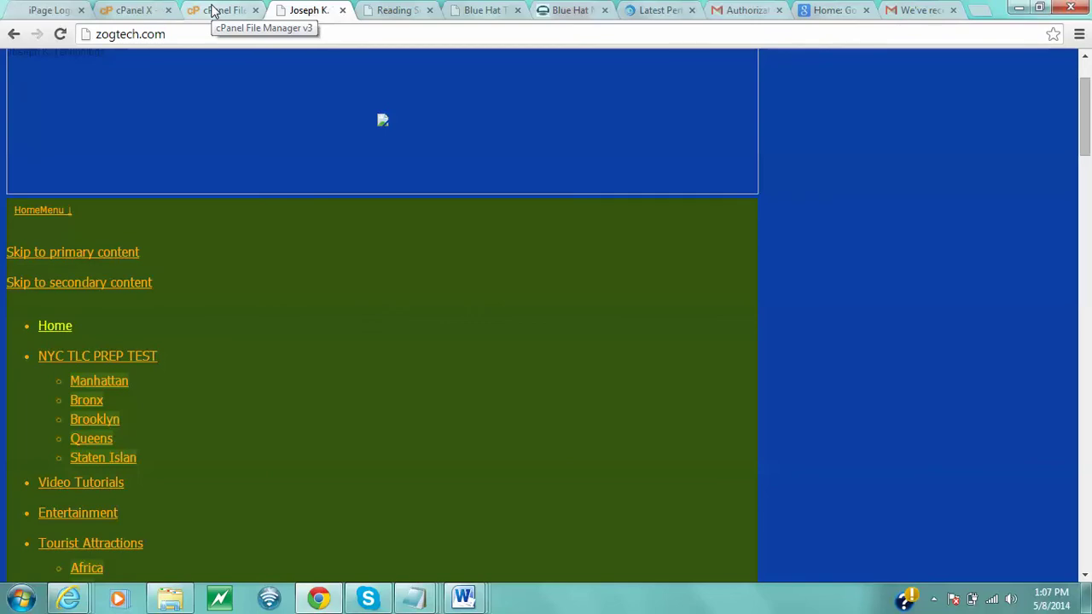
{"action": "left_click", "coordinate": [181, 33]}
- Append /?disable_cdn=1 to the zogtech.com address and load the home page
{"action": "left_click", "coordinate": [181, 33]}
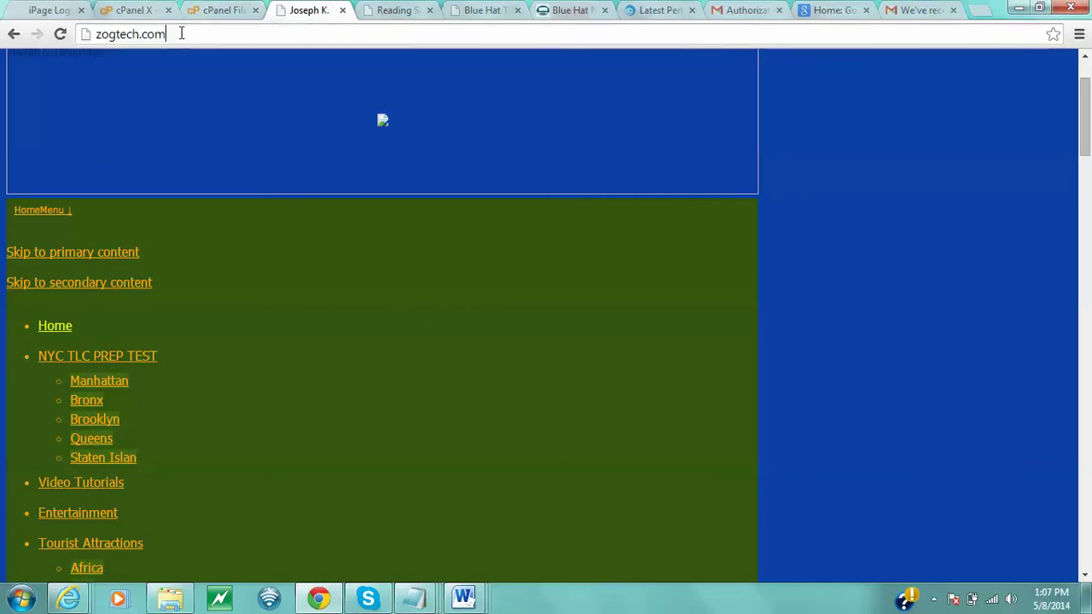
{"action": "type", "text": "/"}
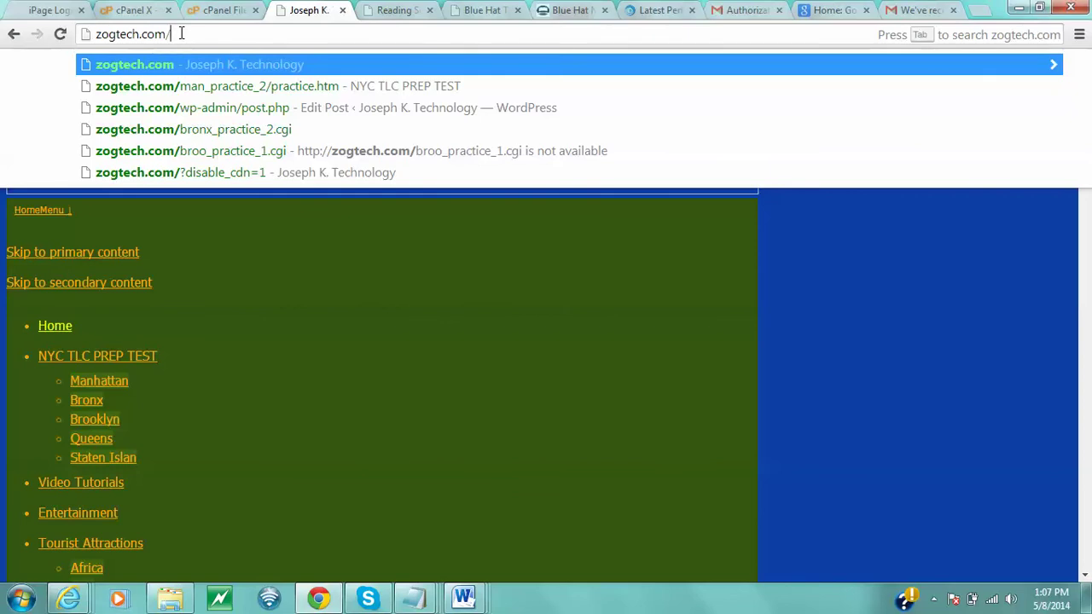
{"action": "type", "text": "?"}
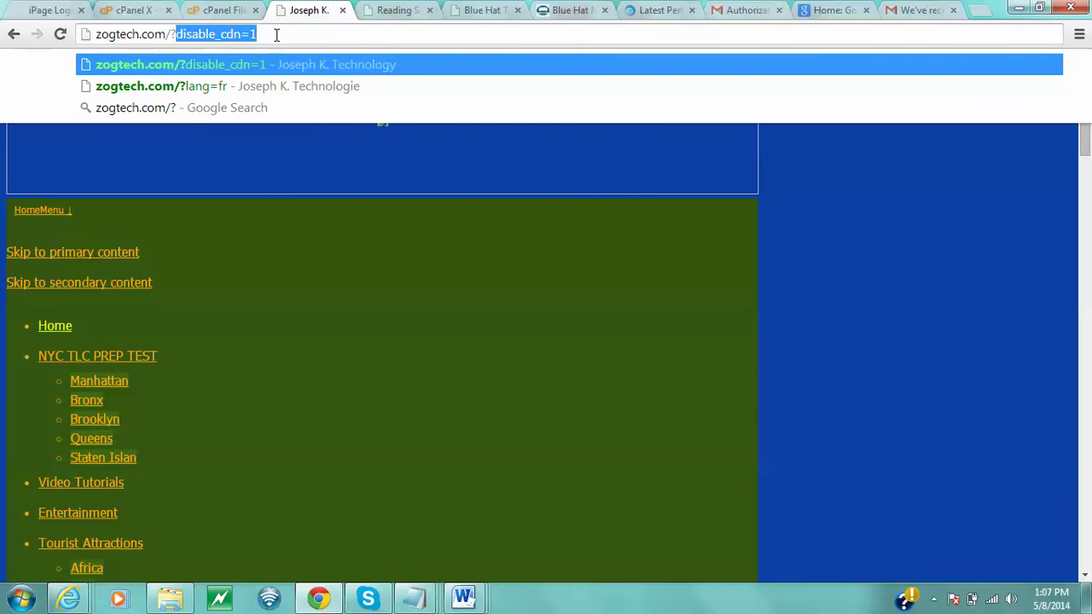
{"action": "key", "text": "Right"}
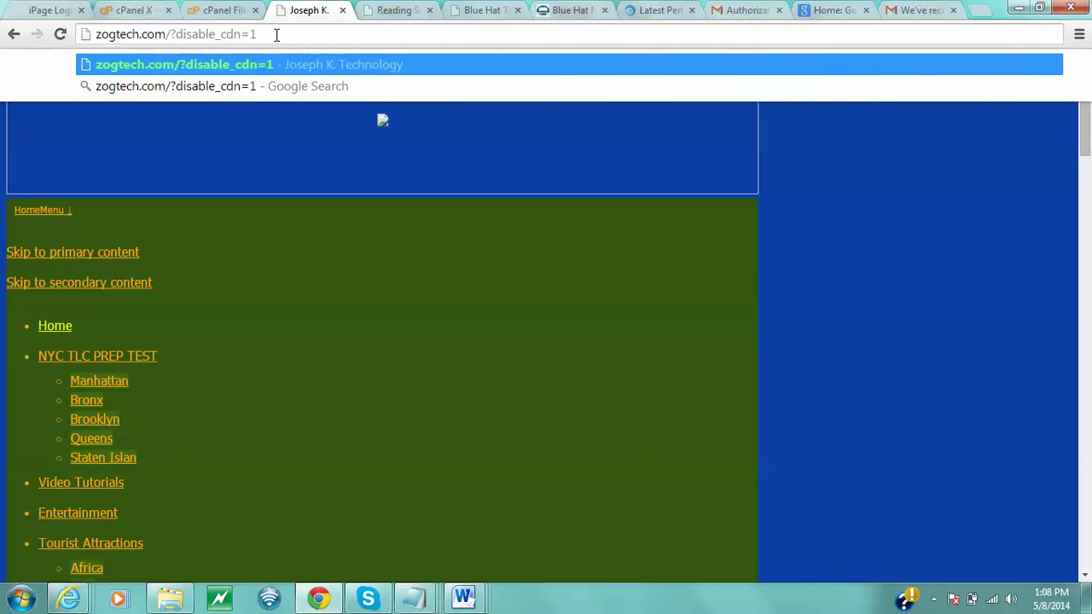
{"action": "key", "text": "Return"}
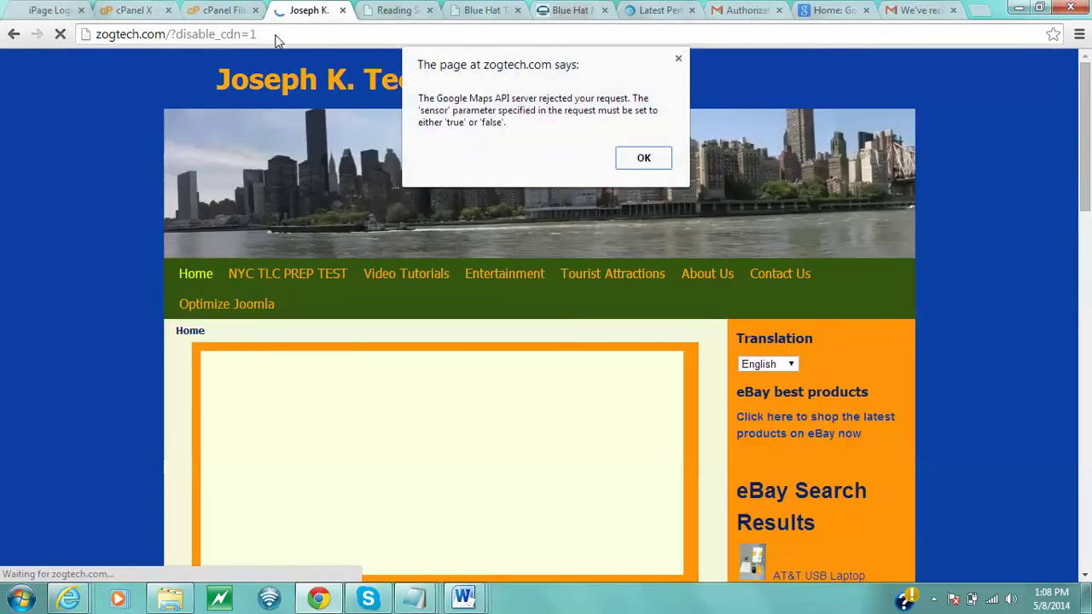
- Dismiss the Maps alert, check the fully styled home page, and select the ?disable_cdn=1 text
{"action": "left_click", "coordinate": [630, 159]}
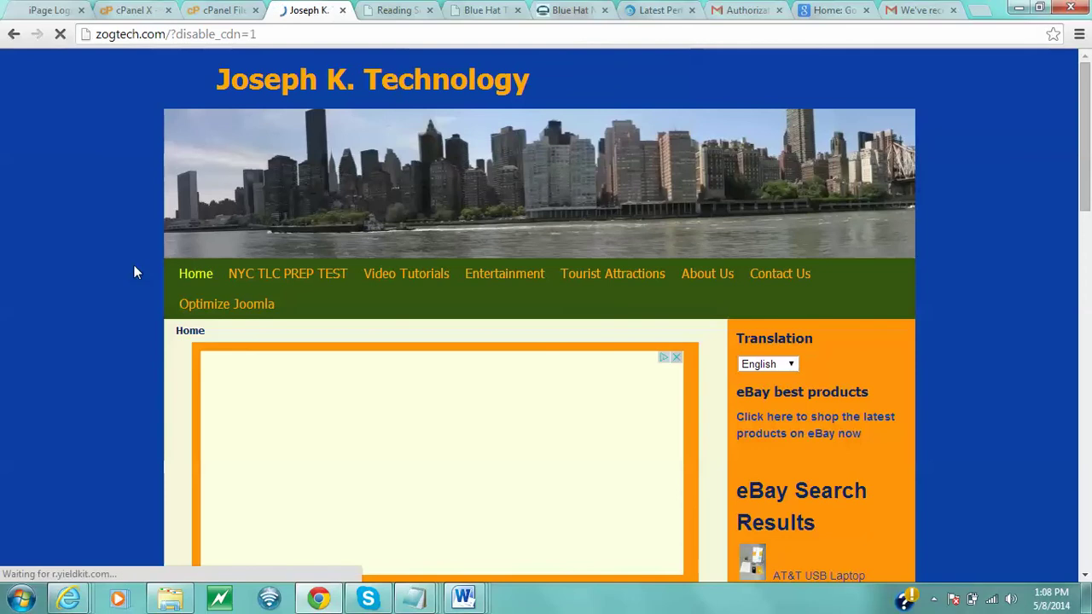
{"action": "scroll", "coordinate": [109, 341], "scroll_direction": "down", "scroll_amount": 3}
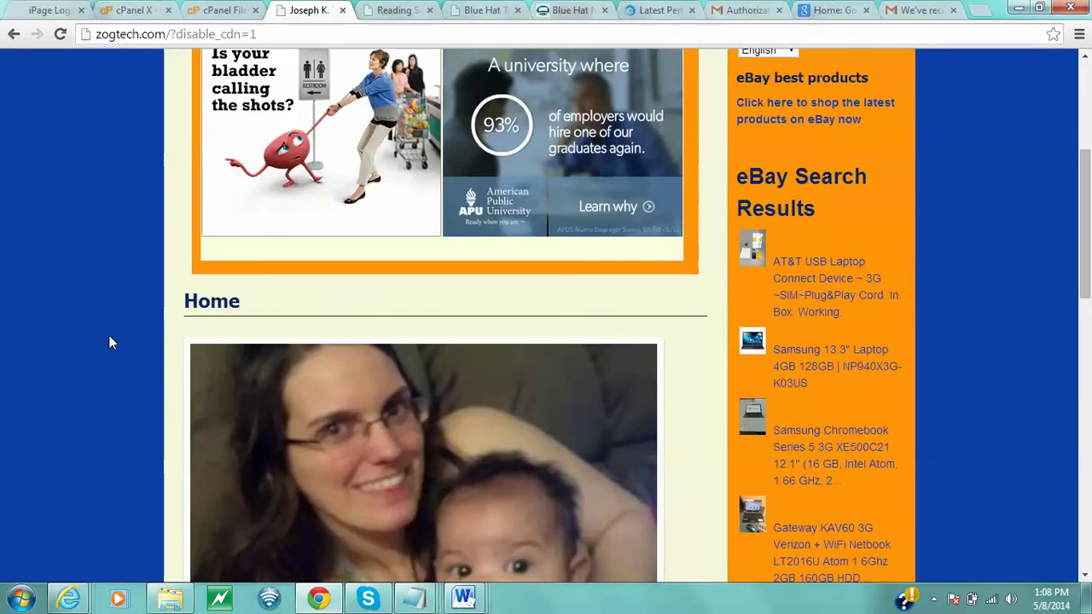
{"action": "scroll", "coordinate": [109, 343], "scroll_direction": "down", "scroll_amount": 1}
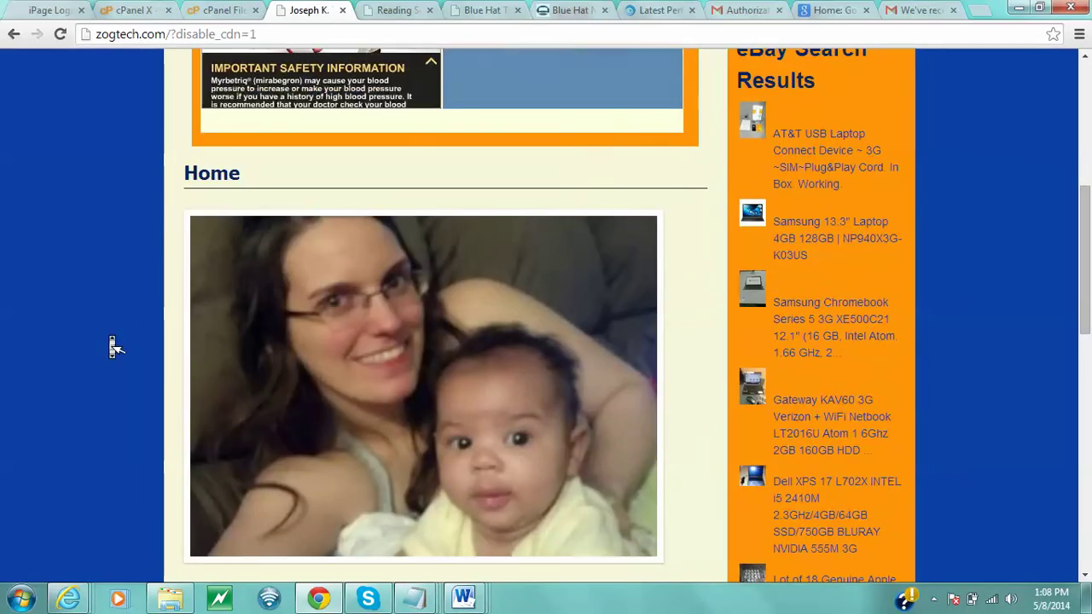
{"action": "scroll", "coordinate": [111, 345], "scroll_direction": "up", "scroll_amount": 5}
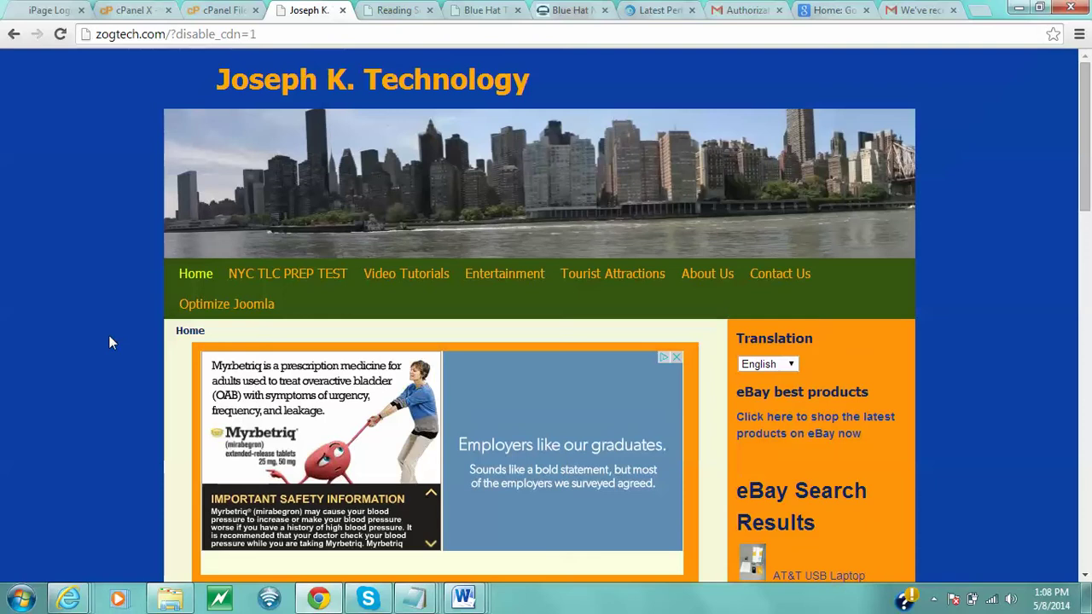
{"action": "left_click_drag", "start_coordinate": [170, 33], "coordinate": [324, 39]}
{"action": "key", "text": "ctrl+c"}
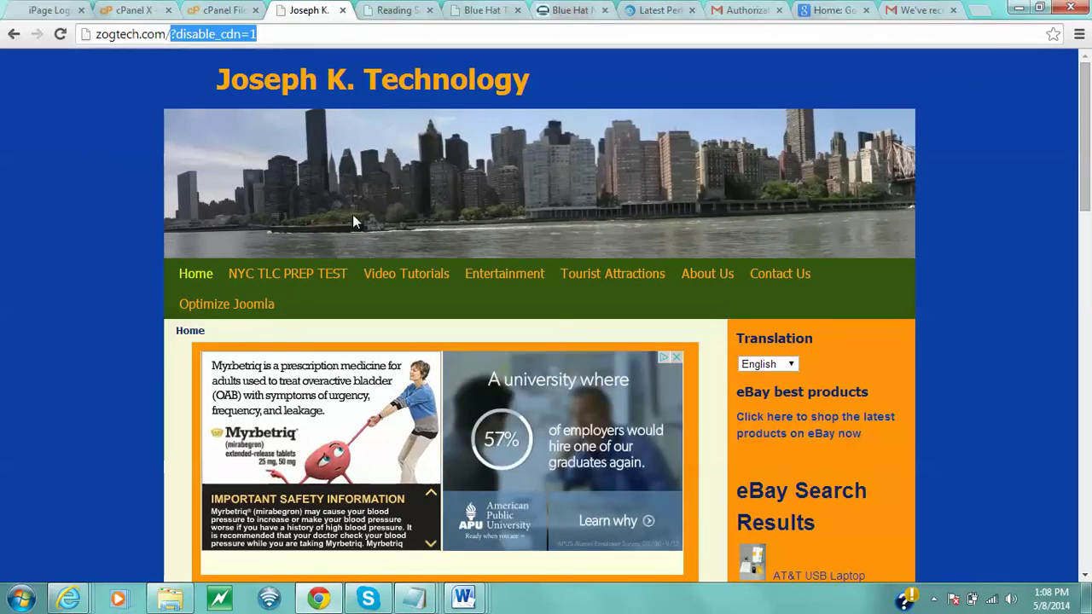
- Open Contact Us and reload it with ?disable_cdn=1 pasted onto its address
{"action": "left_click", "coordinate": [794, 278]}
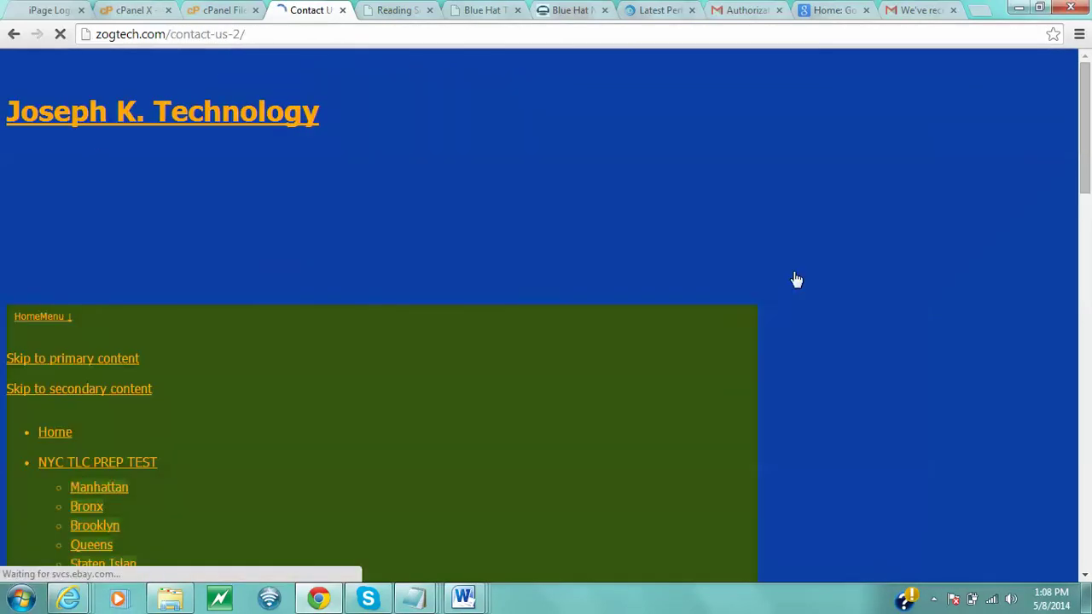
{"action": "left_click", "coordinate": [641, 158]}
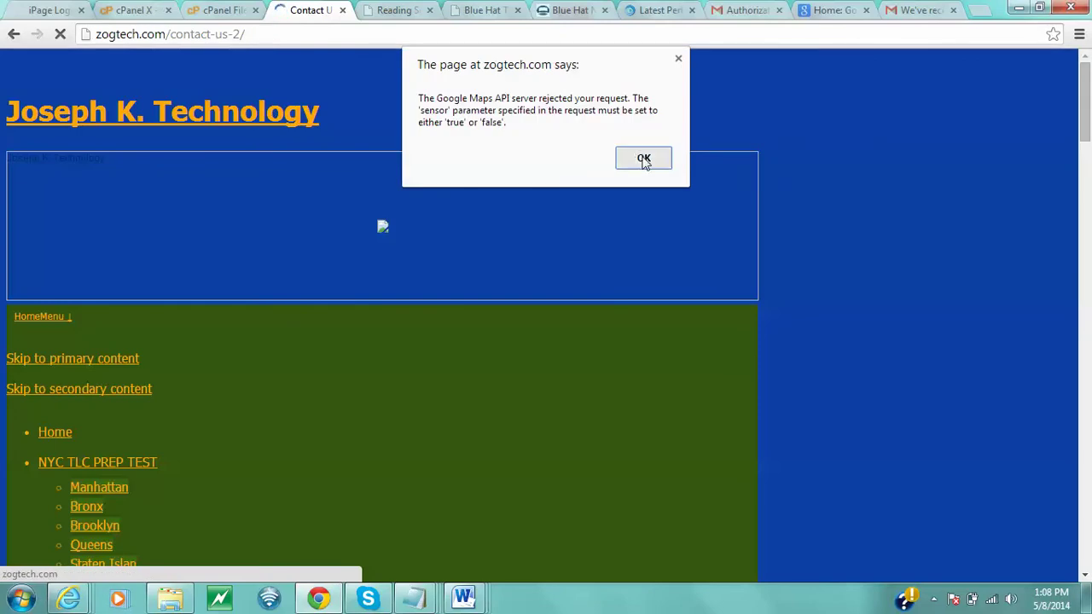
{"action": "double_click", "coordinate": [346, 37]}
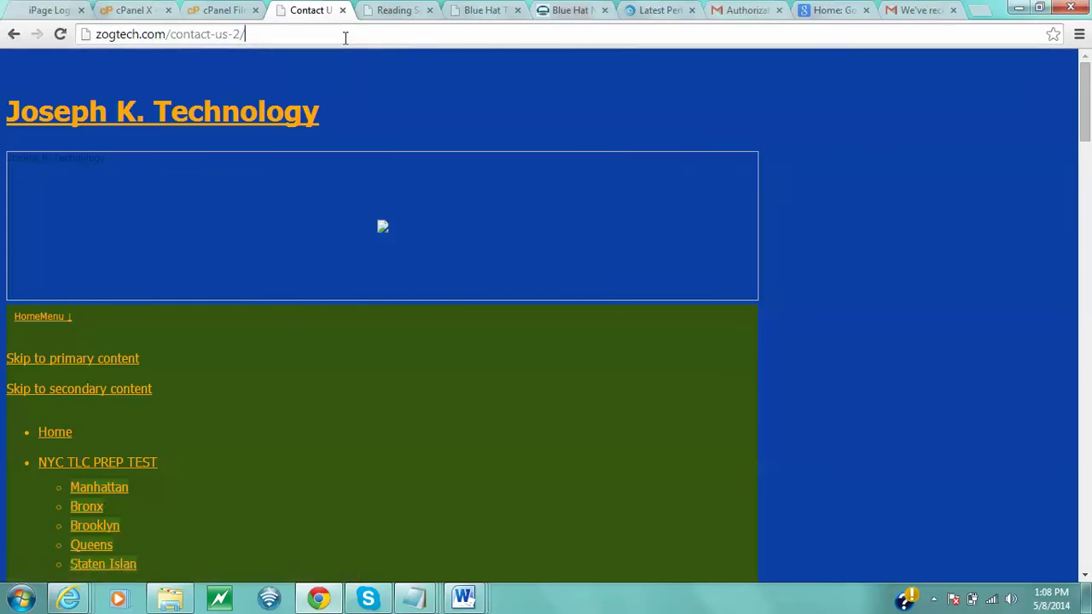
{"action": "key", "text": "ctrl+v"}
{"action": "key", "text": "Return"}
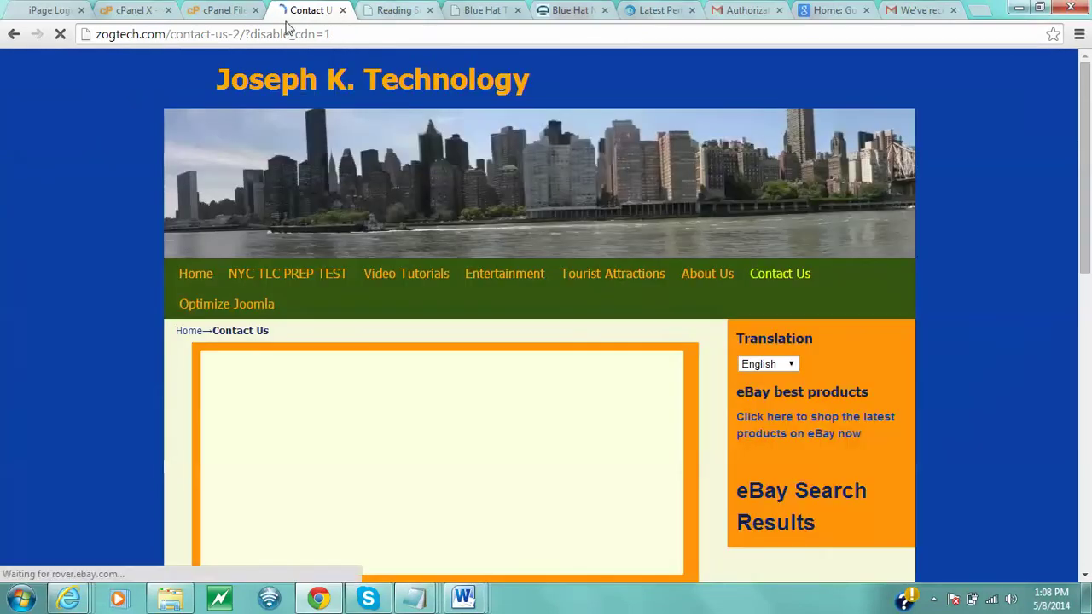
- Dismiss the Maps alert and scroll through the styled Contact Us page down to the contact form
{"action": "left_click", "coordinate": [645, 159]}
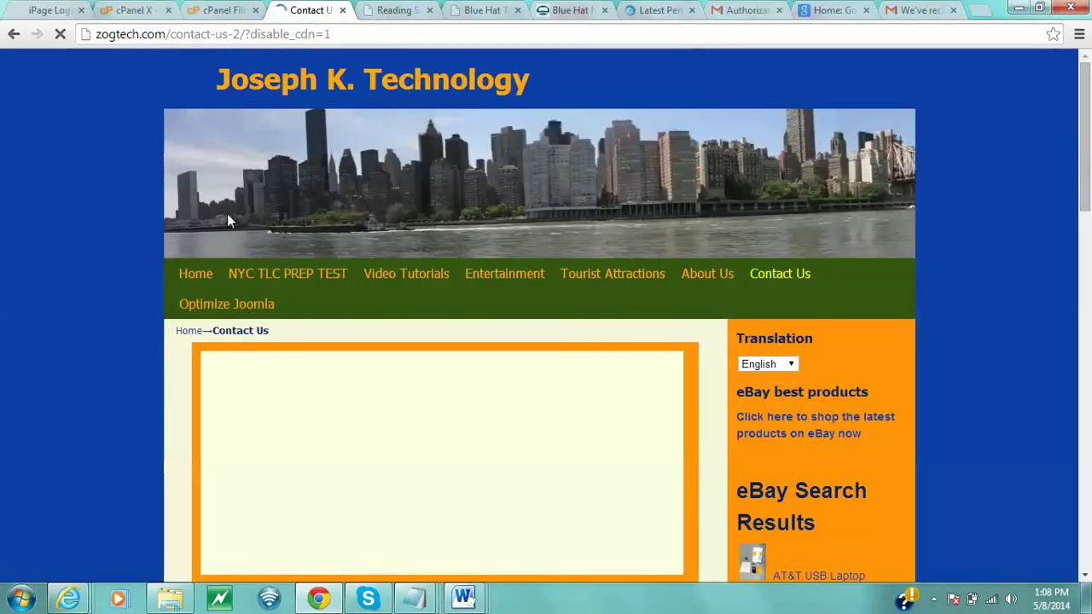
{"action": "scroll", "coordinate": [42, 255], "scroll_direction": "down", "scroll_amount": 2}
{"action": "scroll", "coordinate": [47, 263], "scroll_direction": "down", "scroll_amount": 7}
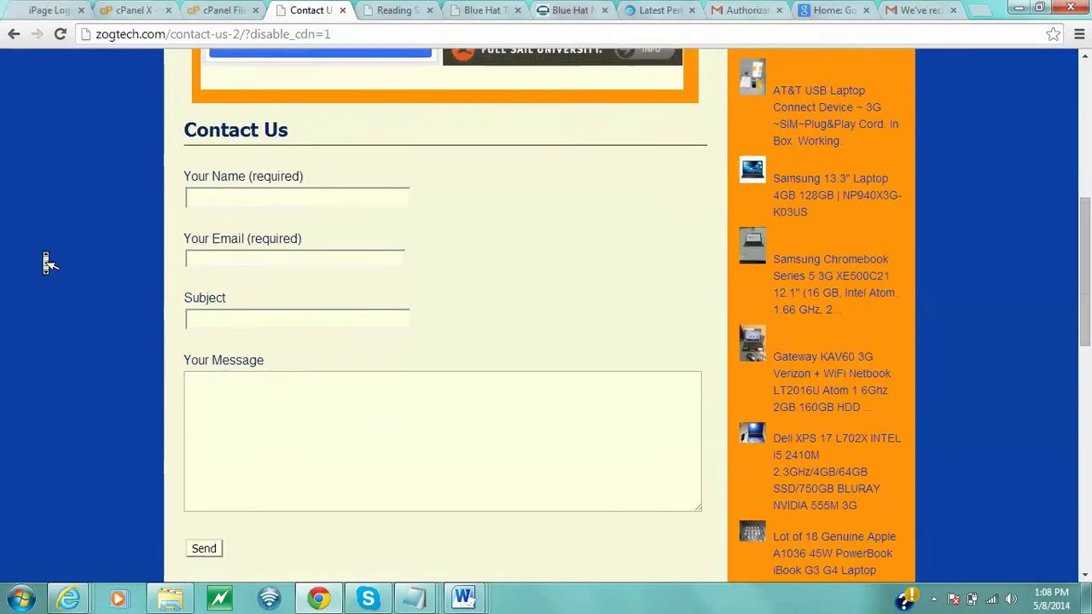
{"action": "scroll", "coordinate": [46, 263], "scroll_direction": "up", "scroll_amount": 10}
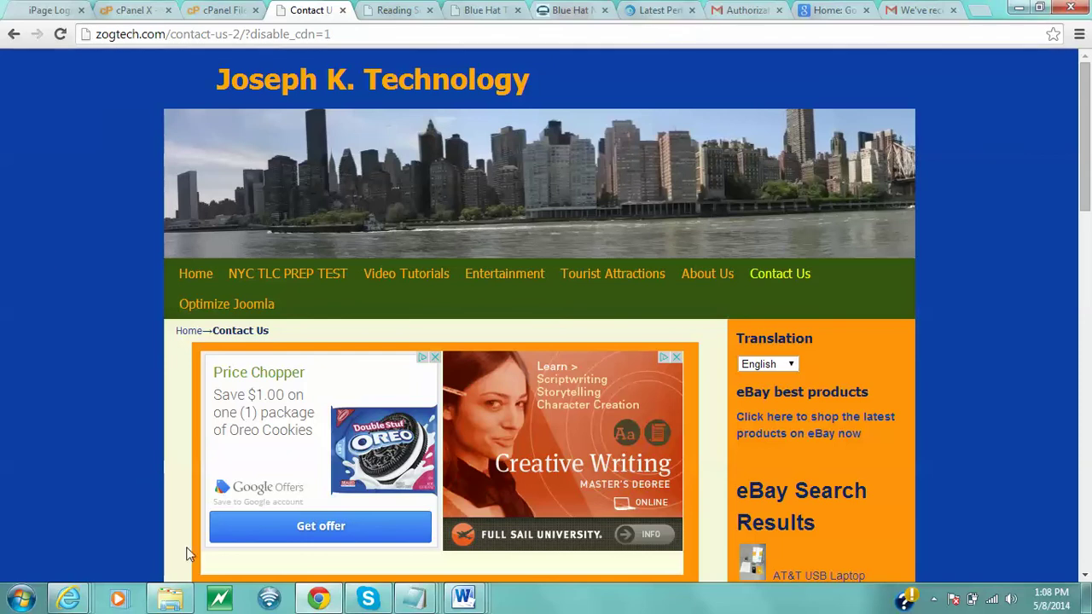
- In Internet Explorer, reload the zogtech.com home page via Home and dismiss the Google Maps alert
{"action": "mouse_move", "coordinate": [68, 597]}
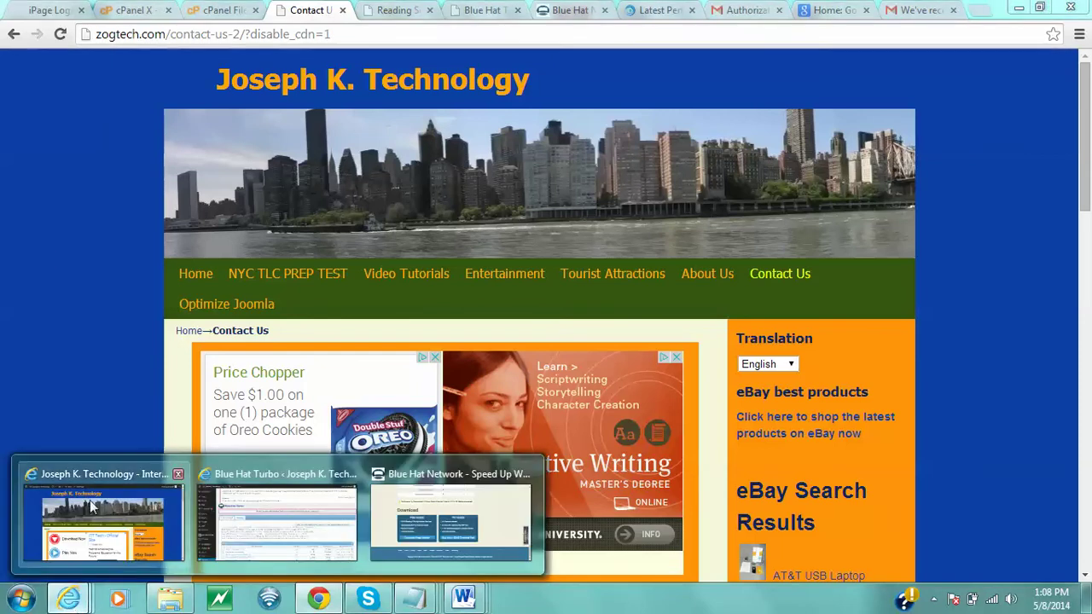
{"action": "left_click", "coordinate": [92, 507]}
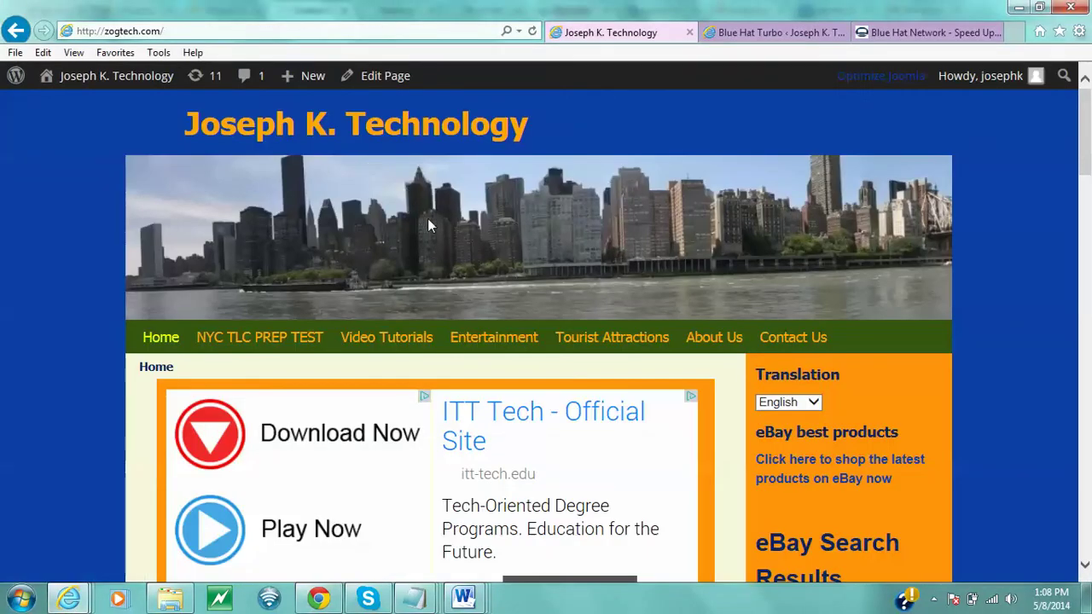
{"action": "left_click", "coordinate": [162, 338]}
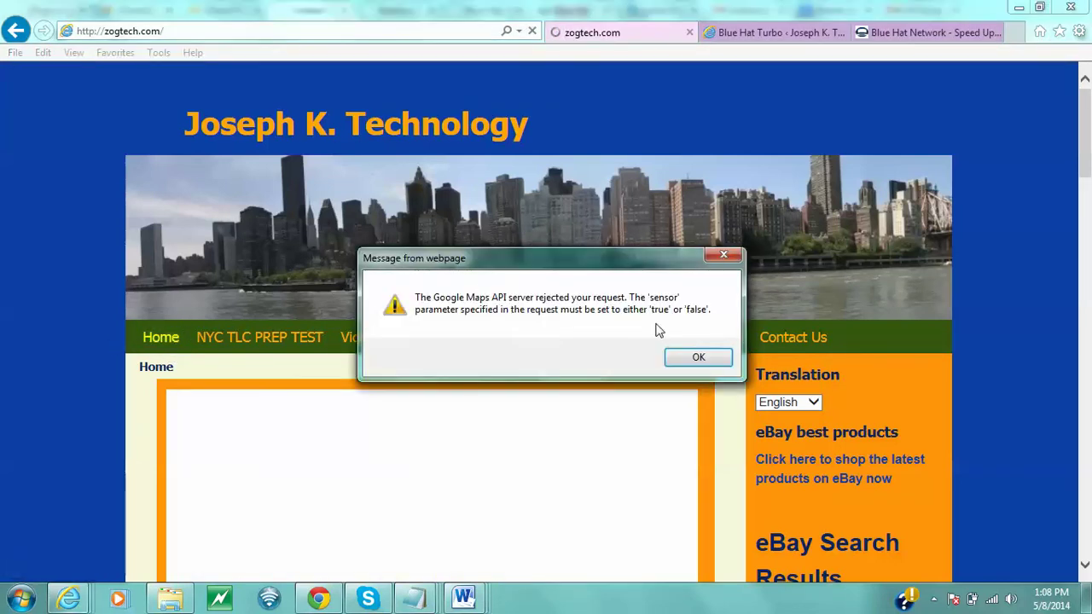
{"action": "left_click", "coordinate": [695, 359]}
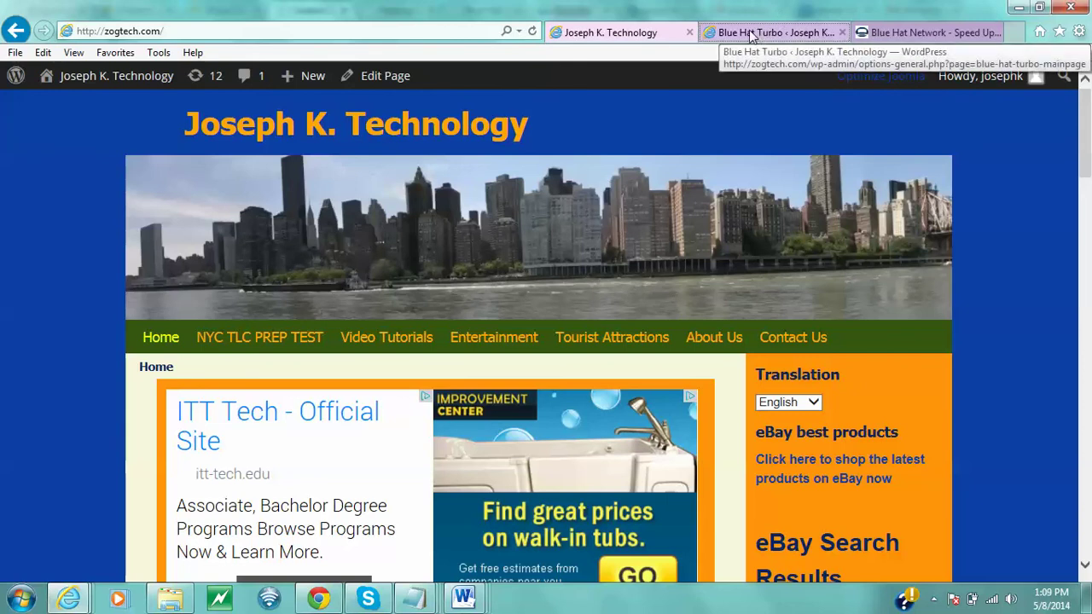
- Go to Plugins > Installed Plugins and deactivate Blue Hat CDN, leaving 30 active and 2 inactive
{"action": "left_click", "coordinate": [752, 35]}
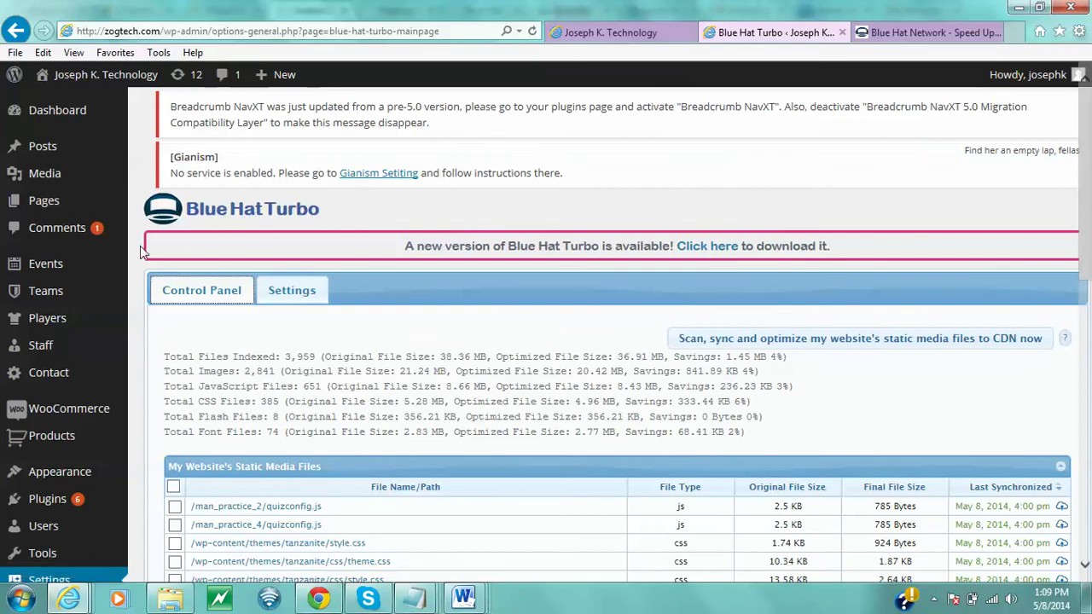
{"action": "scroll", "coordinate": [99, 396], "scroll_direction": "down", "scroll_amount": 3}
{"action": "mouse_move", "coordinate": [100, 401]}
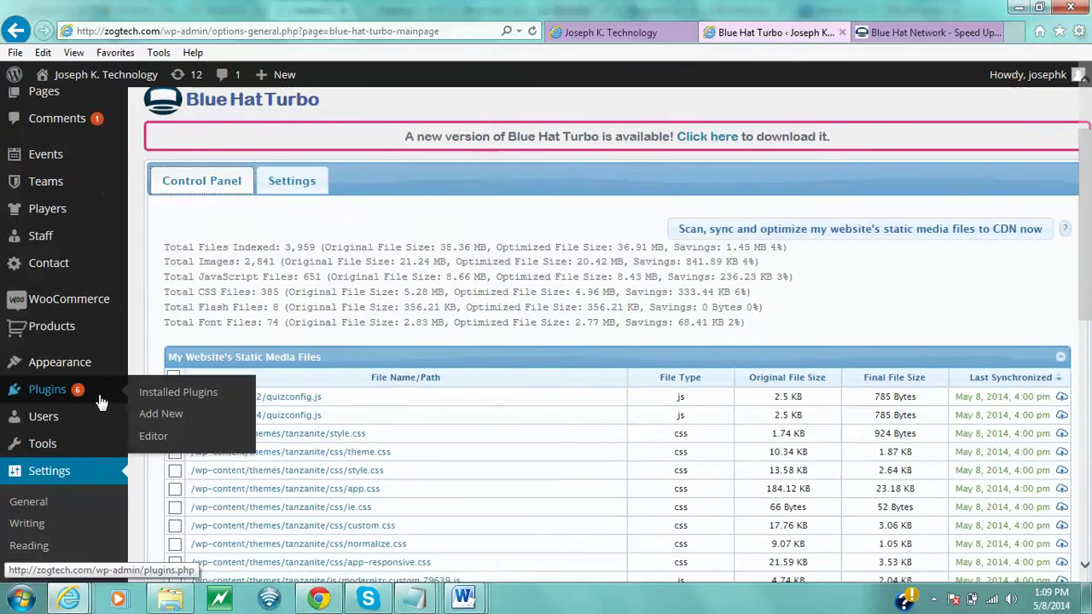
{"action": "mouse_move", "coordinate": [85, 361]}
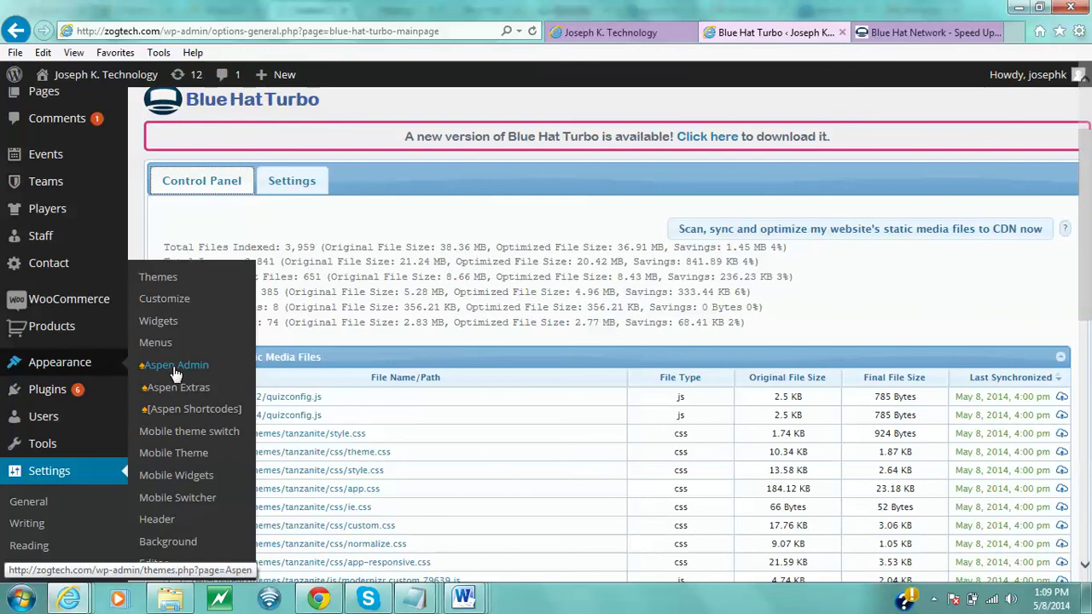
{"action": "left_click", "coordinate": [59, 393]}
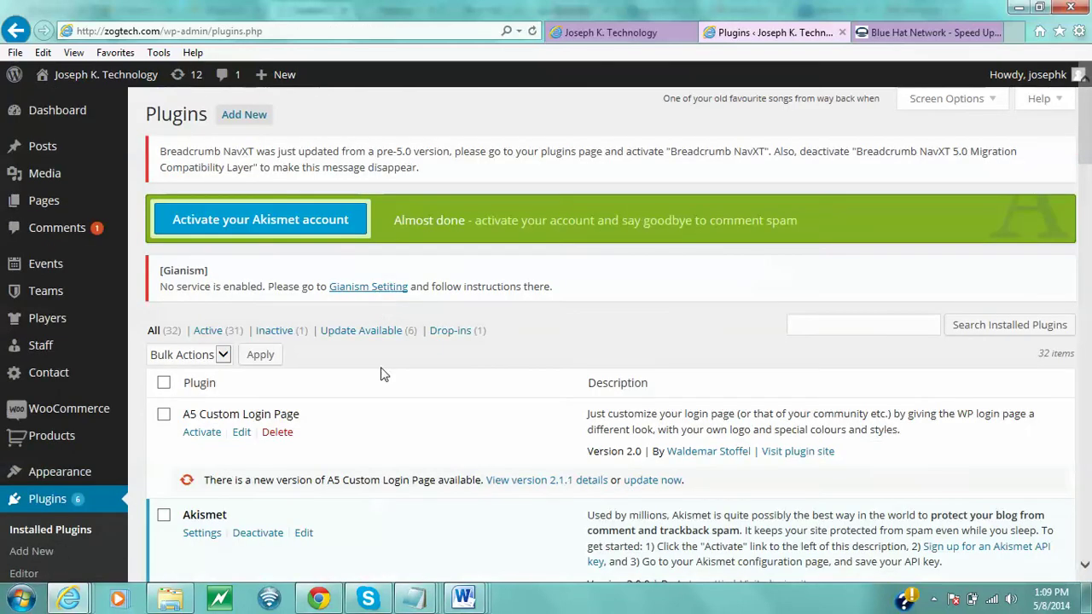
{"action": "scroll", "coordinate": [382, 374], "scroll_direction": "down", "scroll_amount": 6}
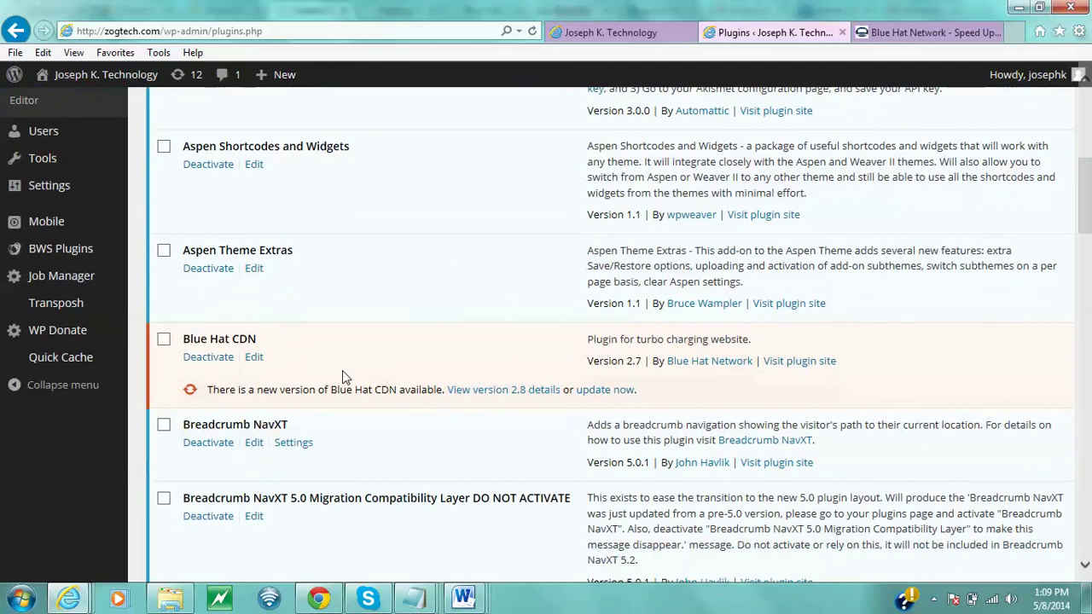
{"action": "left_click", "coordinate": [214, 358]}
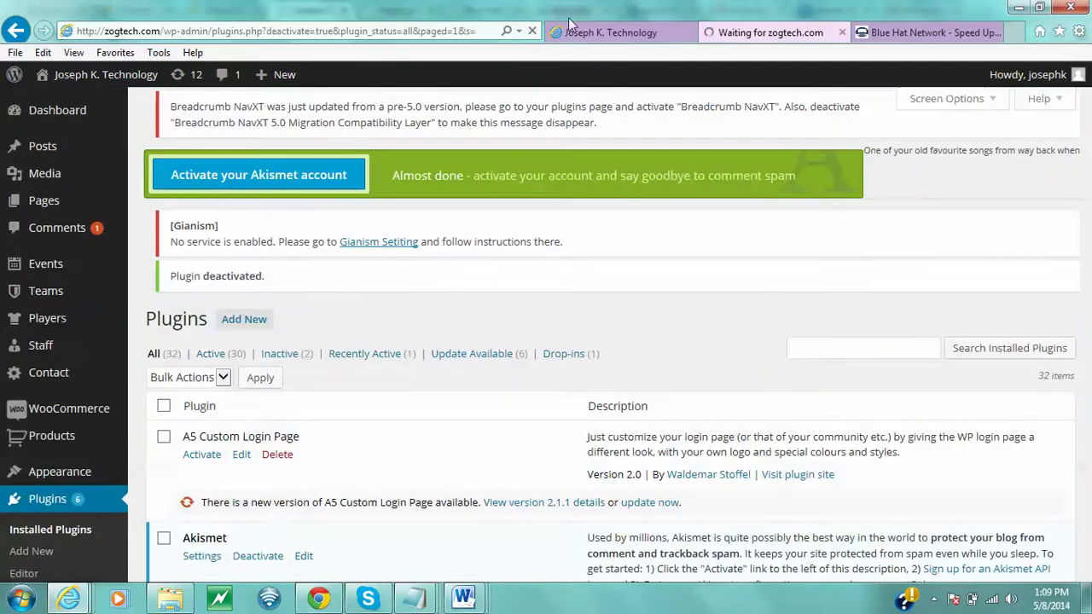
- In Internet Explorer, view the NYC TLC PREP TEST page, go Home, then reopen it
{"action": "left_click", "coordinate": [607, 27]}
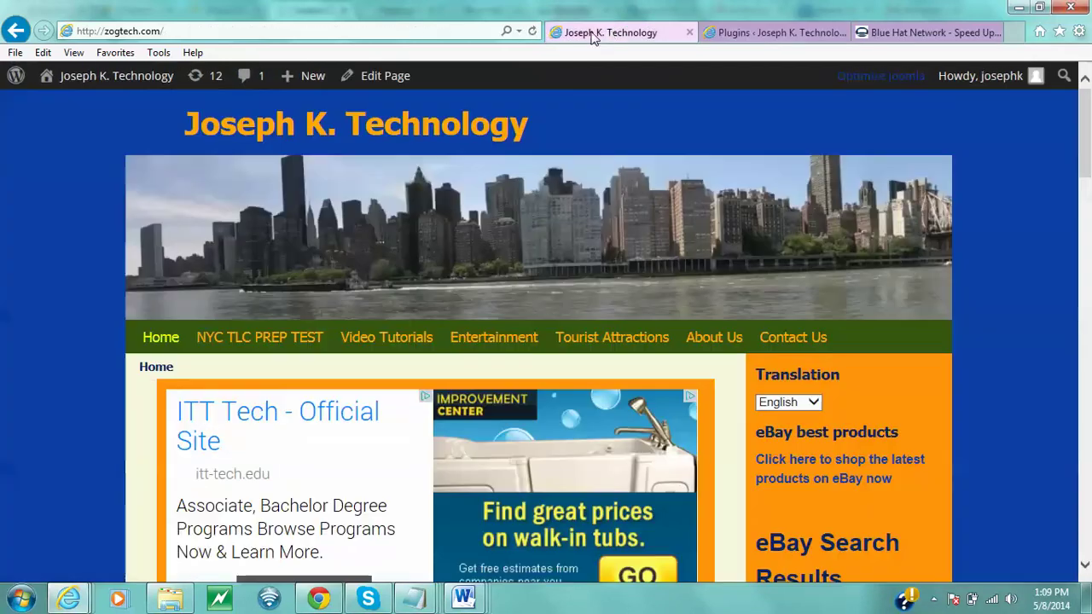
{"action": "left_click", "coordinate": [241, 348]}
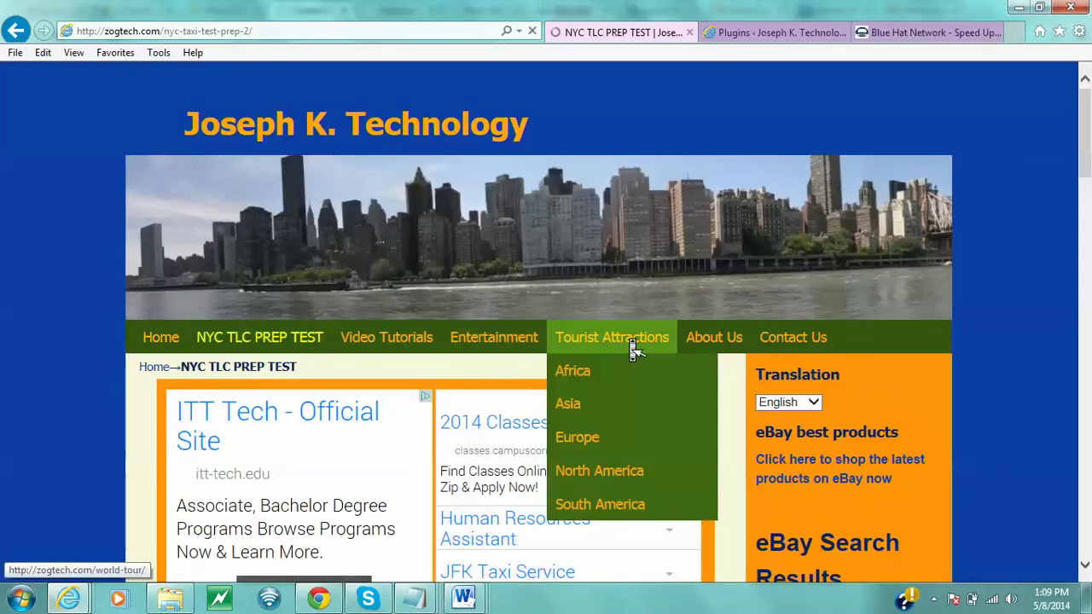
{"action": "scroll", "coordinate": [716, 347], "scroll_direction": "down", "scroll_amount": 5}
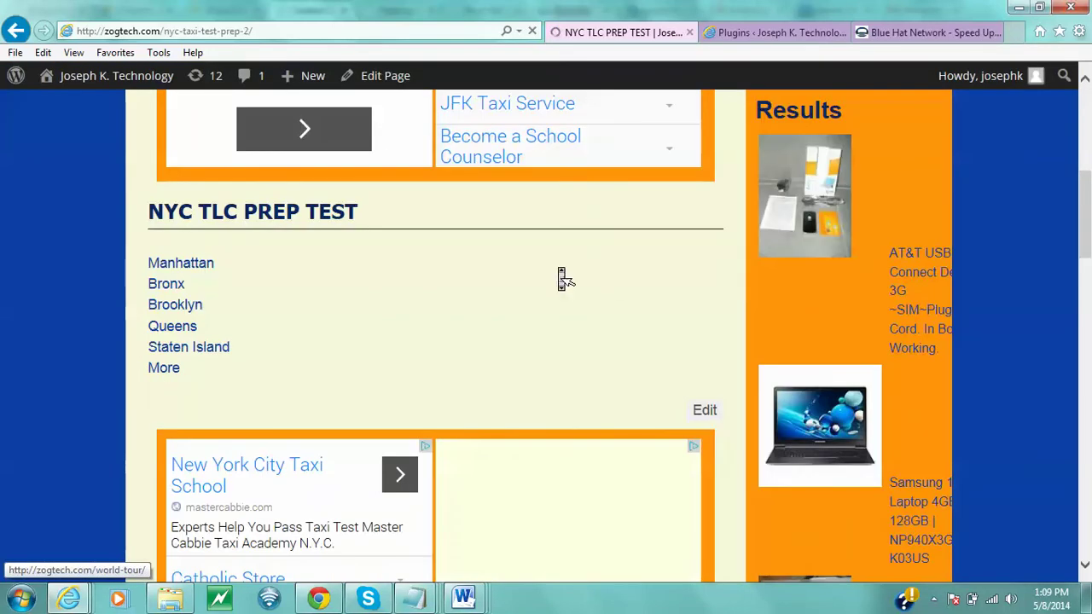
{"action": "scroll", "coordinate": [563, 279], "scroll_direction": "up", "scroll_amount": 5}
{"action": "left_click", "coordinate": [162, 345]}
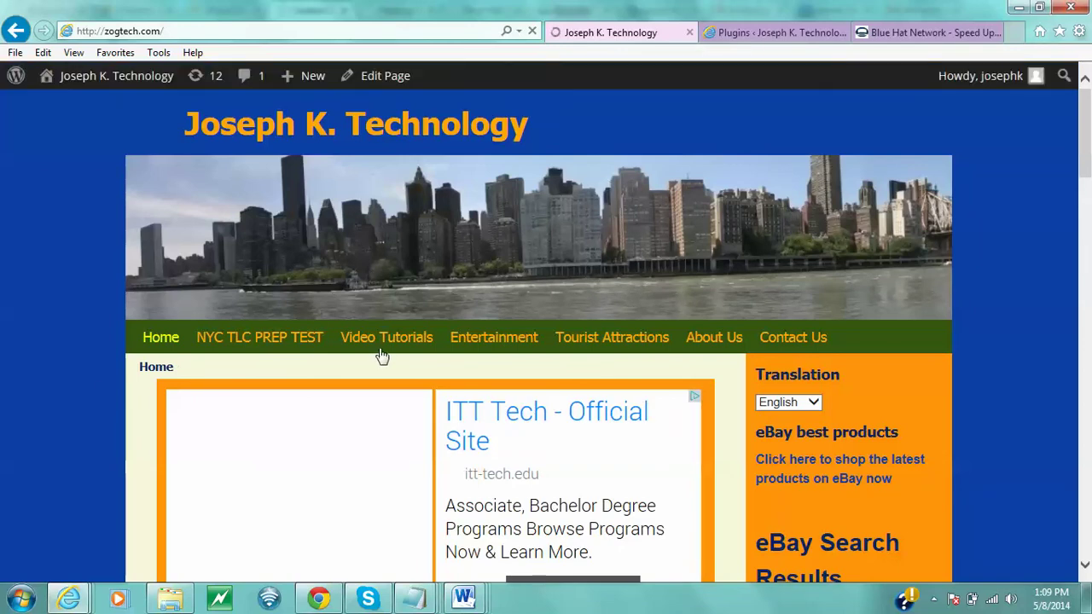
{"action": "mouse_move", "coordinate": [304, 341]}
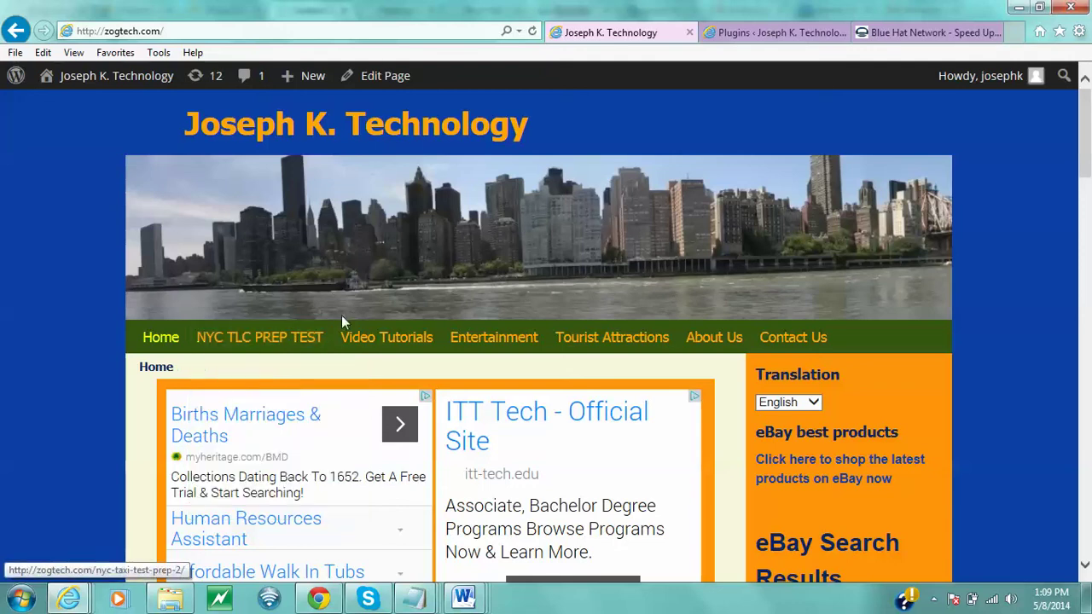
{"action": "left_click", "coordinate": [493, 341]}
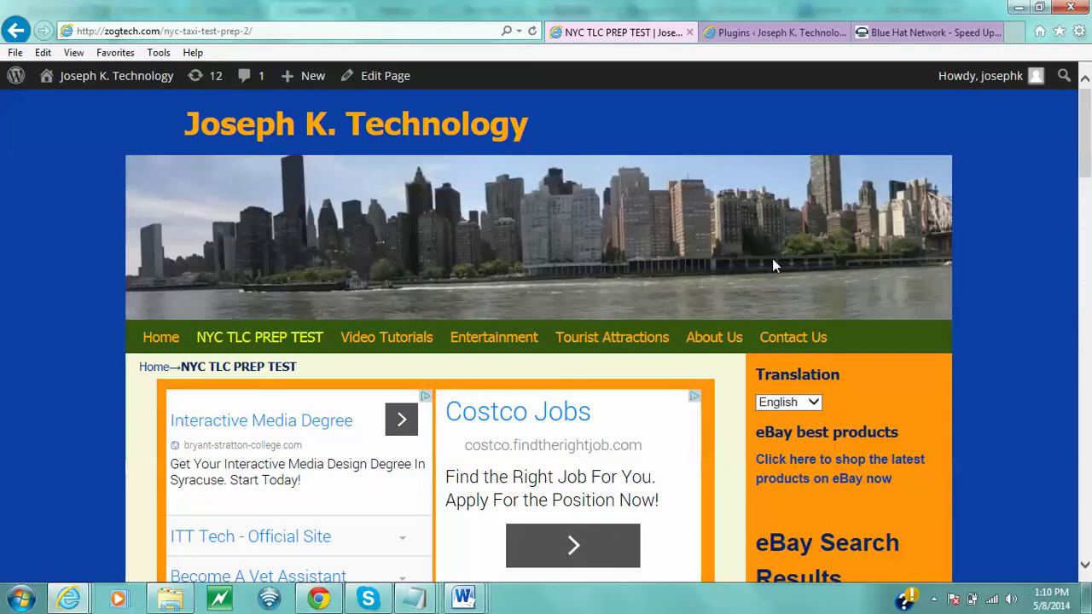
- In Chrome, load the bare zogtech.com address and dismiss the Google Maps error alert
{"action": "left_click", "coordinate": [319, 598]}
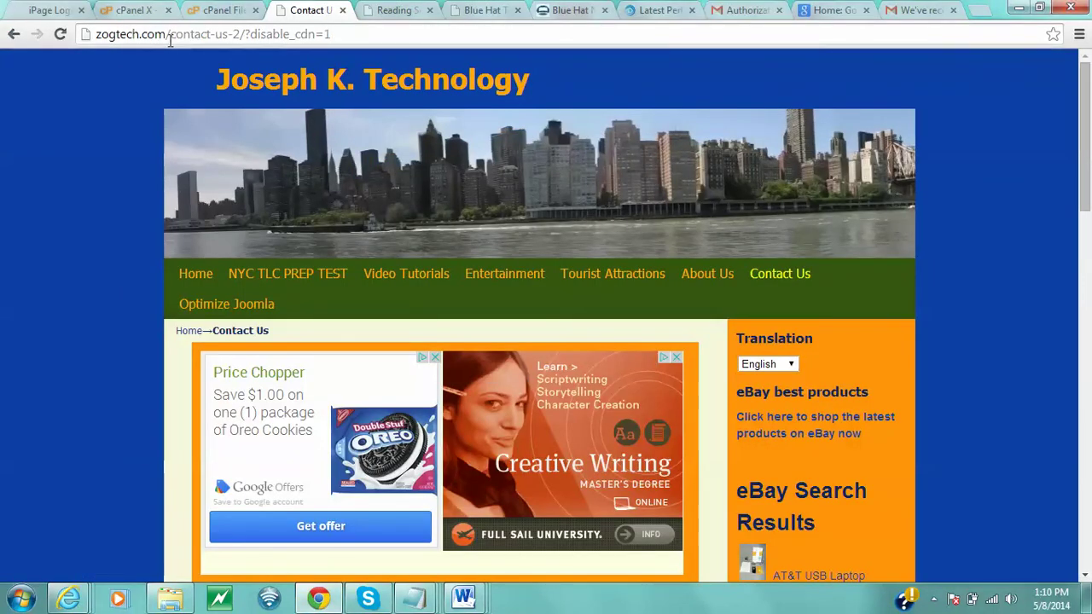
{"action": "left_click_drag", "start_coordinate": [168, 35], "coordinate": [628, 98]}
{"action": "key", "text": "BackSpace"}
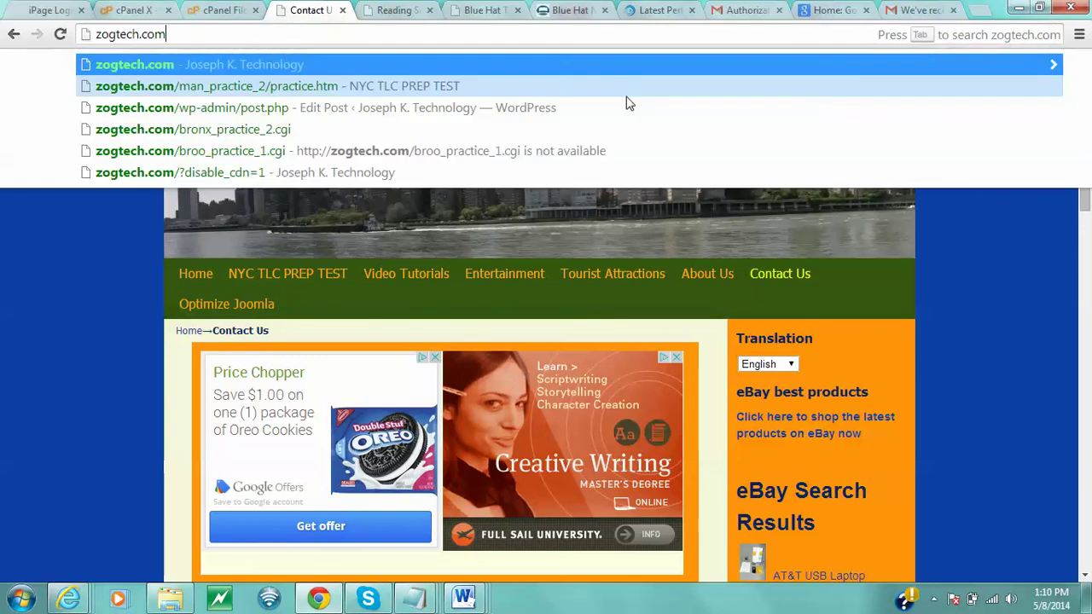
{"action": "key", "text": "Return"}
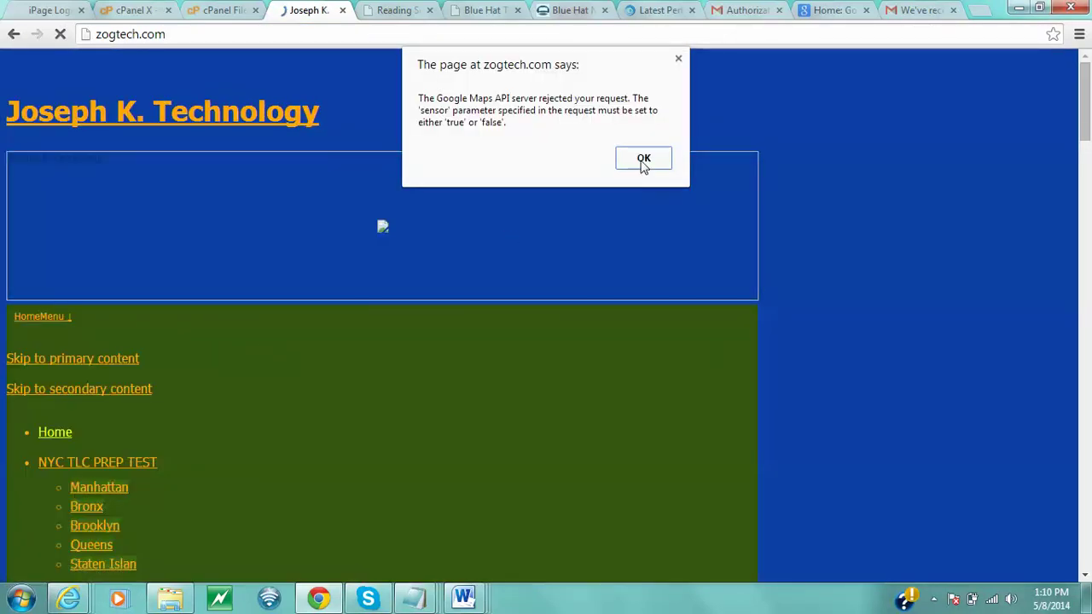
{"action": "left_click", "coordinate": [644, 159]}
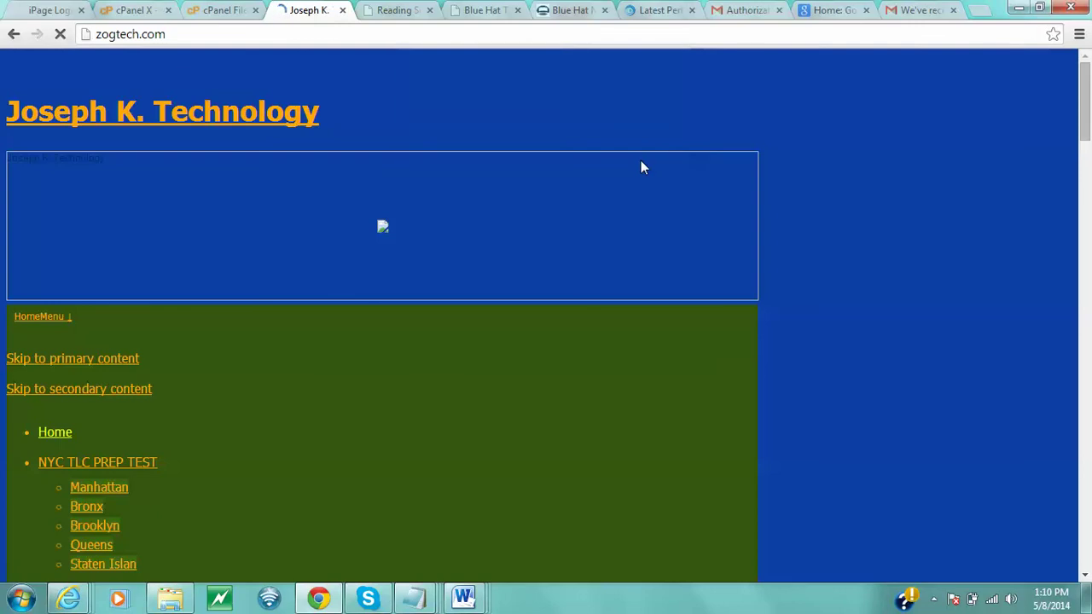